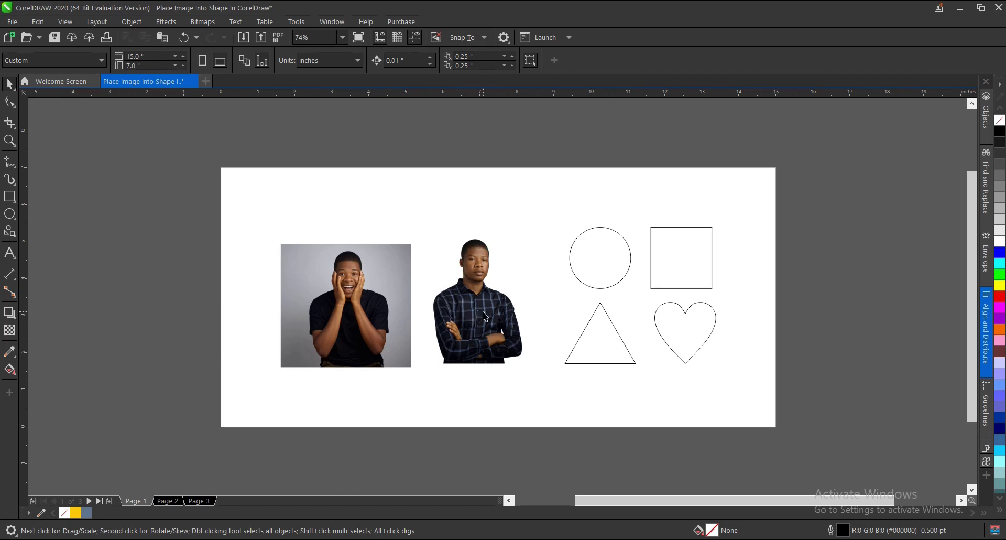
Place the grey-background photo inside the circle with PowerClip.
scroll(503, 320, "up", 1)
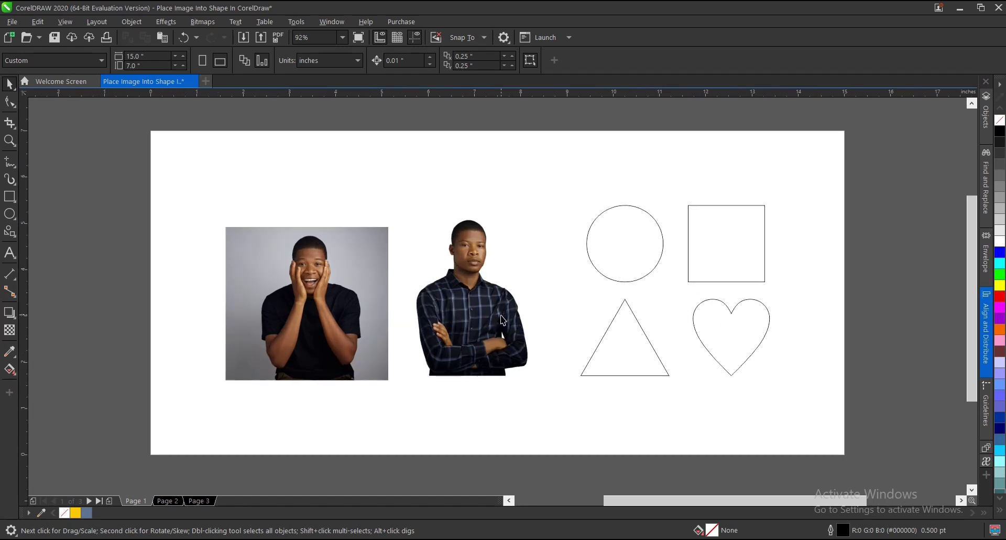
scroll(501, 321, "up", 1)
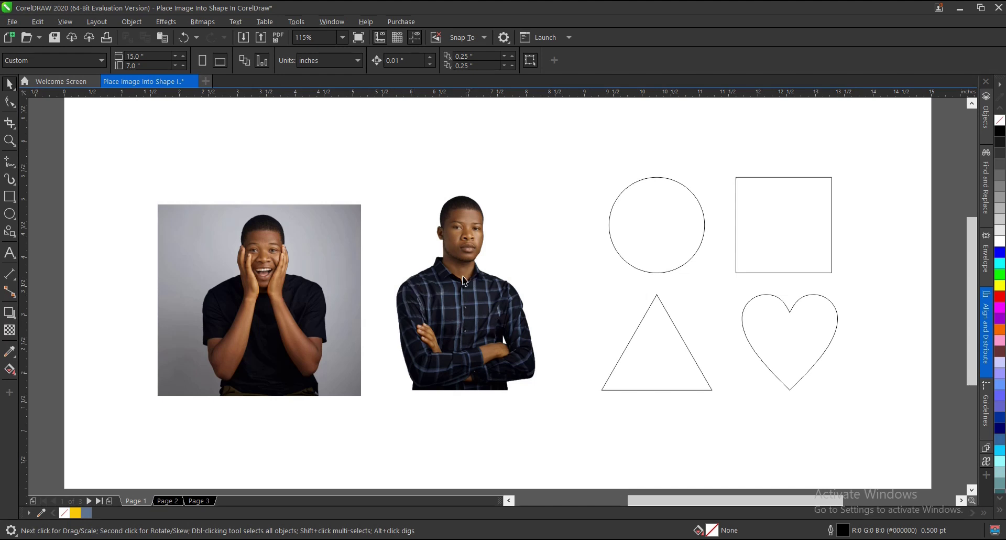
left_click(261, 288)
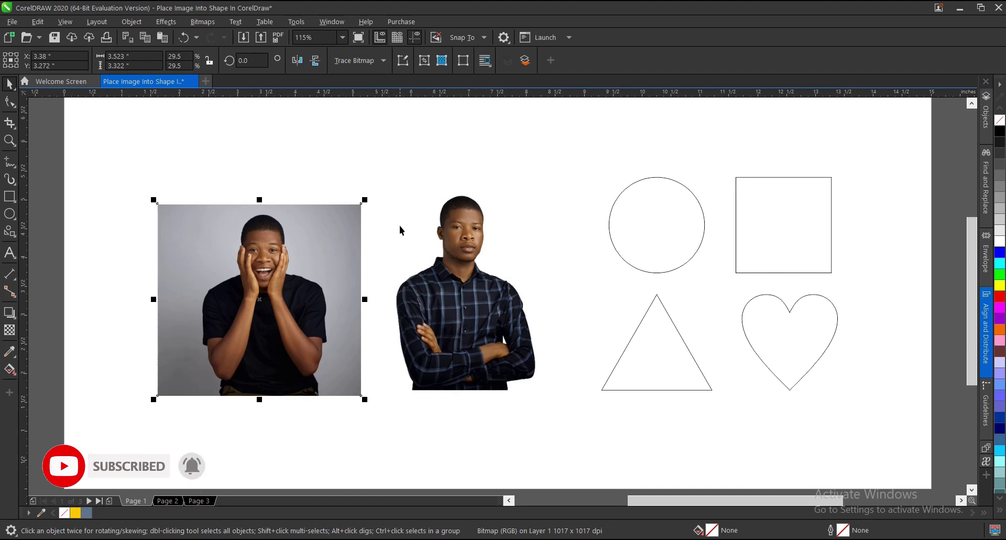
right_click(319, 247)
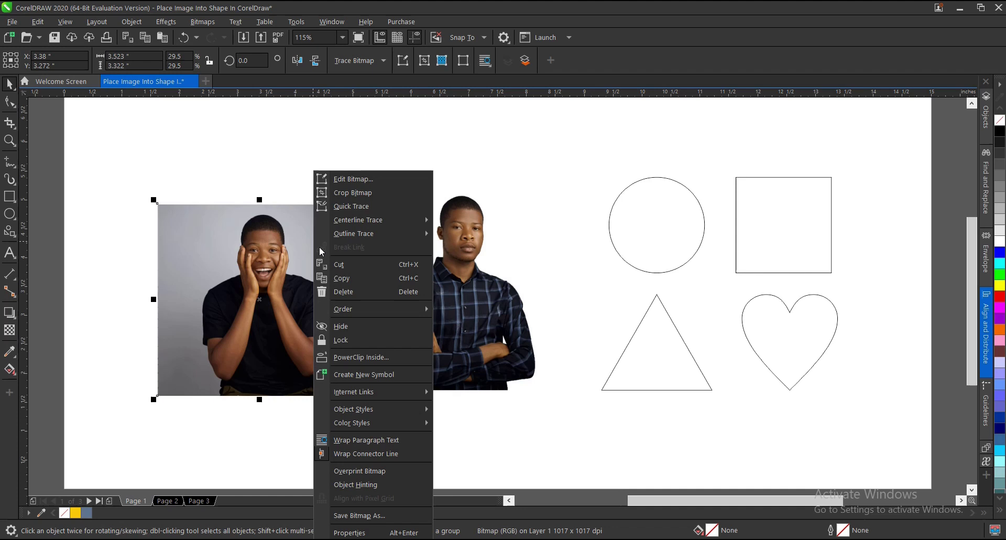
left_click(348, 357)
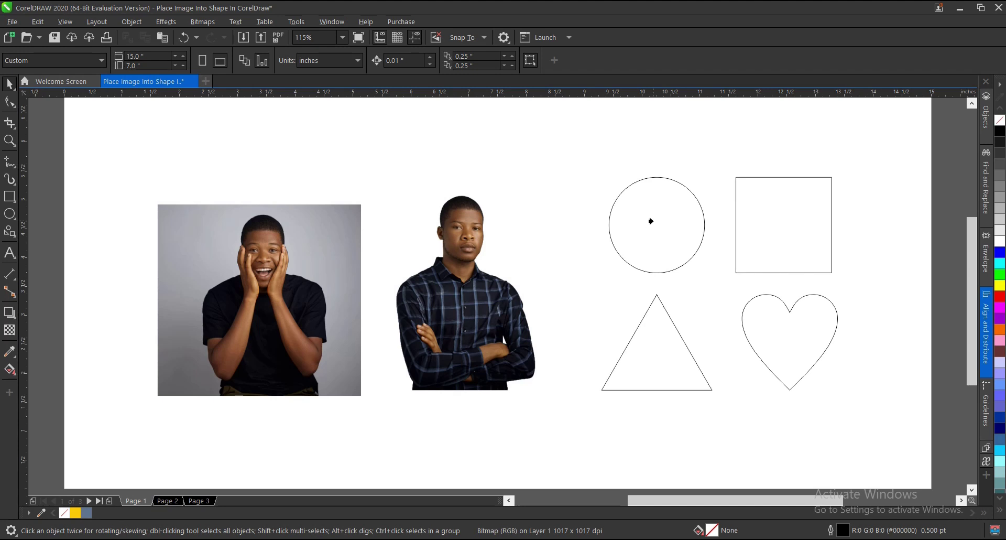
left_click(651, 221)
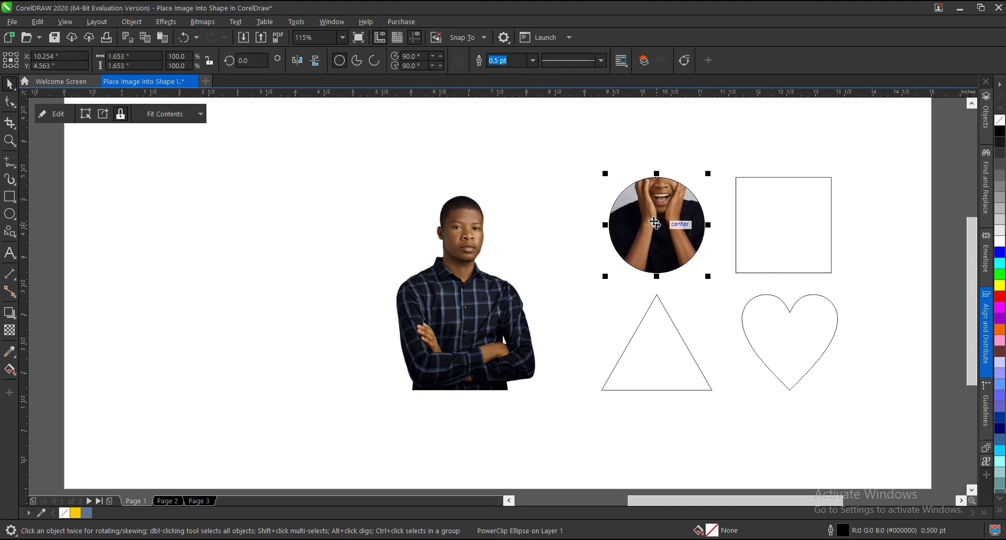
Undo the PowerClip into the circle and leave the checked-shirt cutout deselected.
key("ctrl+z")
left_click(438, 262)
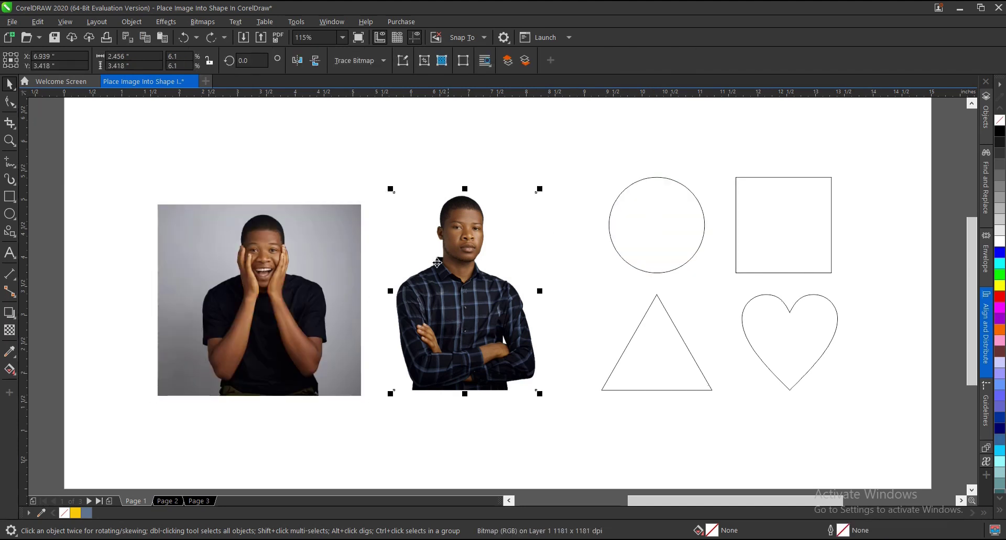
left_click(354, 433)
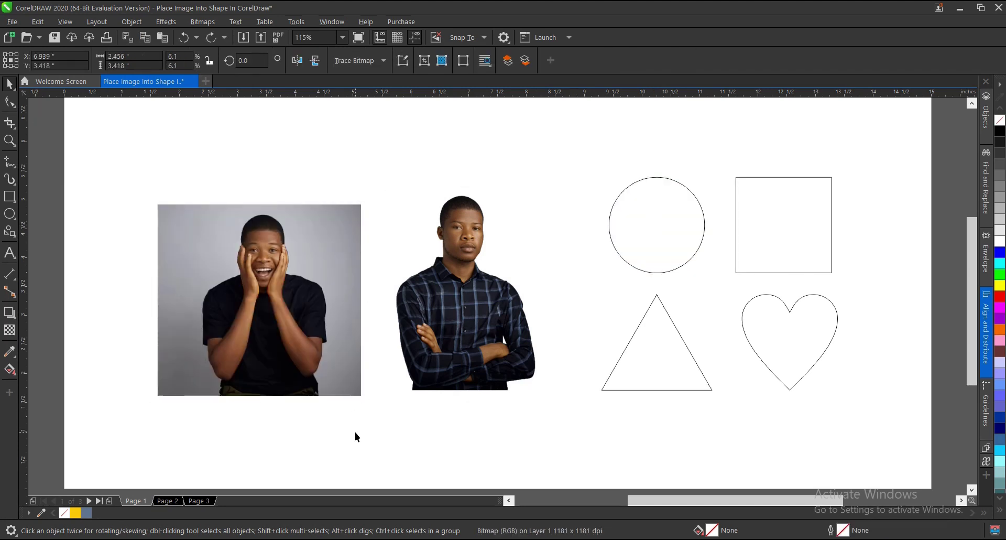
Try carrying the grey-background photo onto the square and placing it inside with PowerClip, and undo it.
left_click(327, 251)
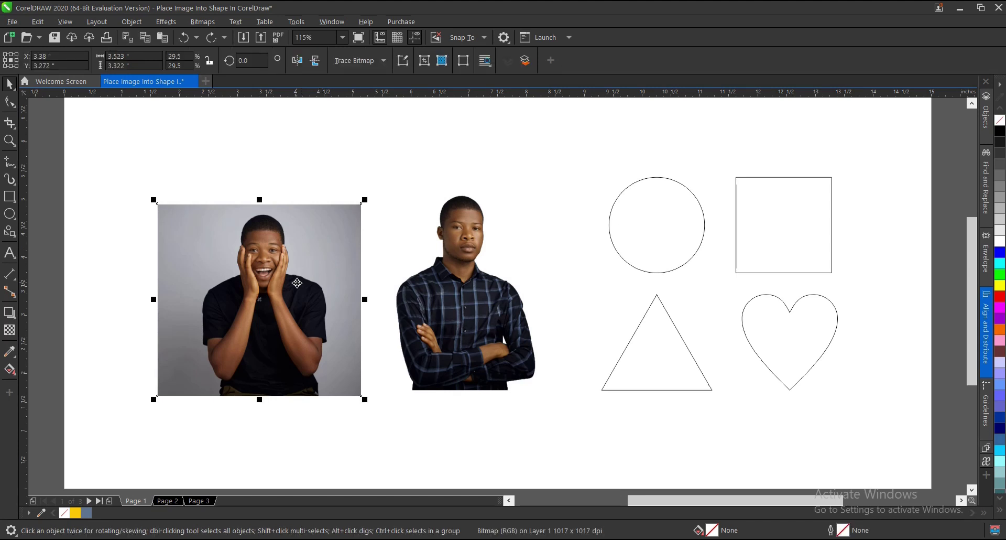
left_click_drag(298, 283, 786, 223)
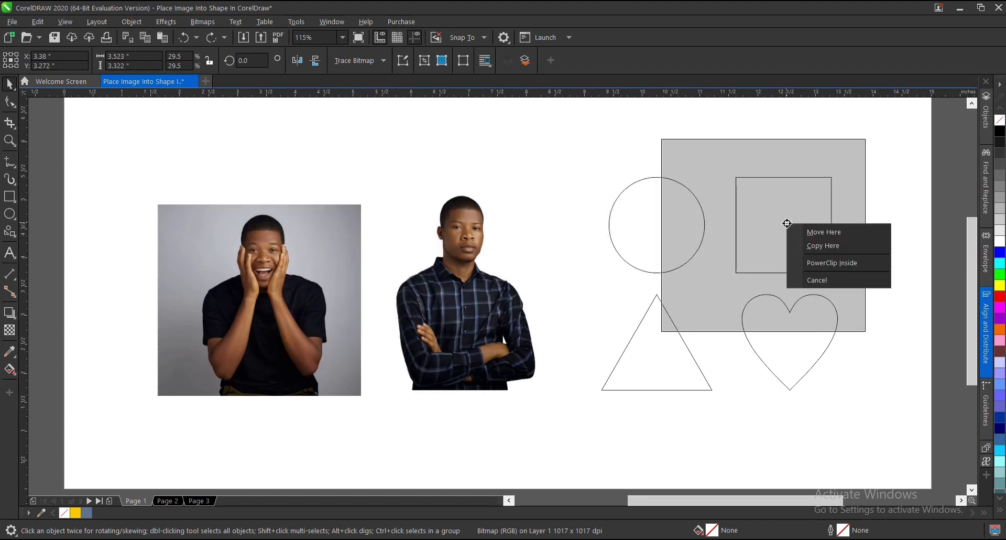
left_click(812, 262)
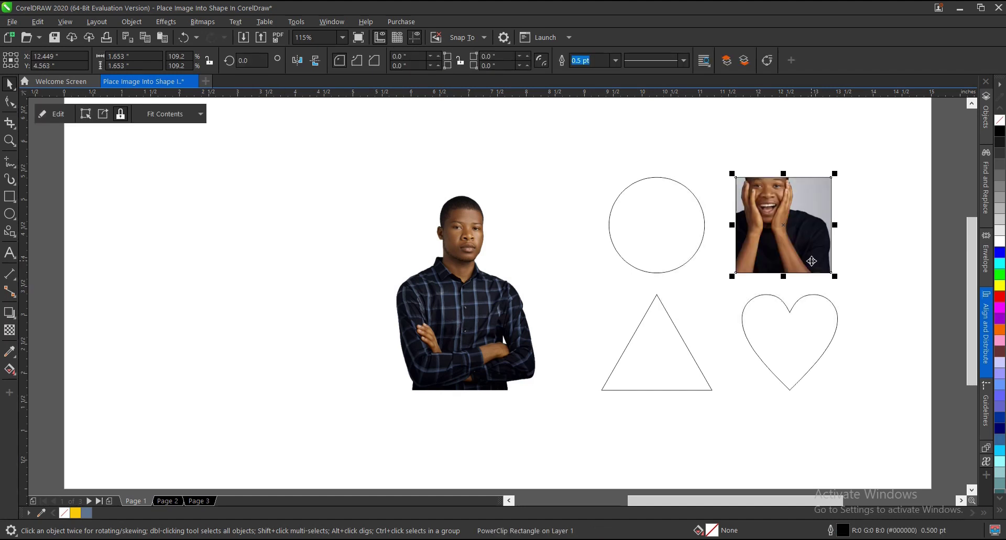
key("ctrl+z")
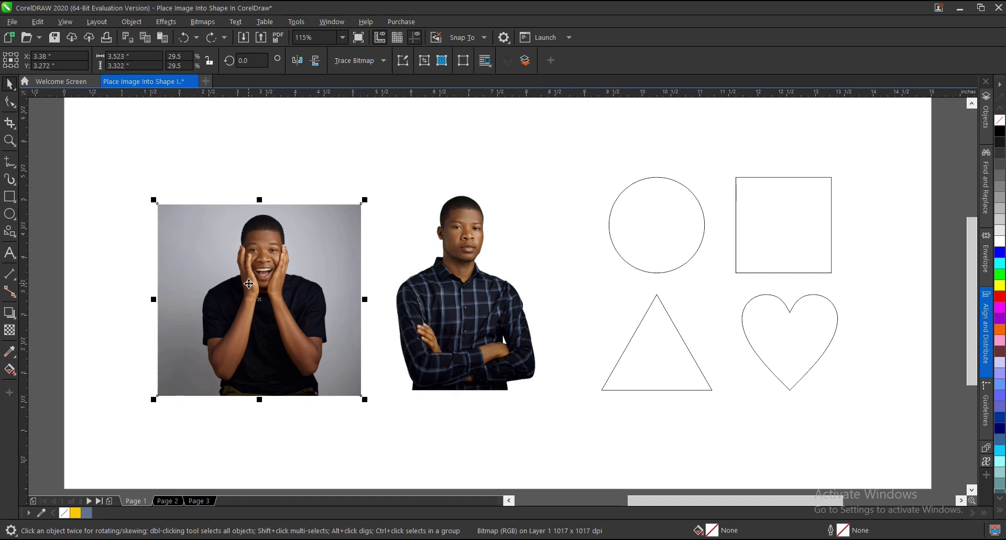
Reselect the grey-background photo, repeat its PowerClip placement inside the square, and undo that placement.
left_click(322, 461)
left_click(306, 350)
left_click_drag(271, 290, 789, 211)
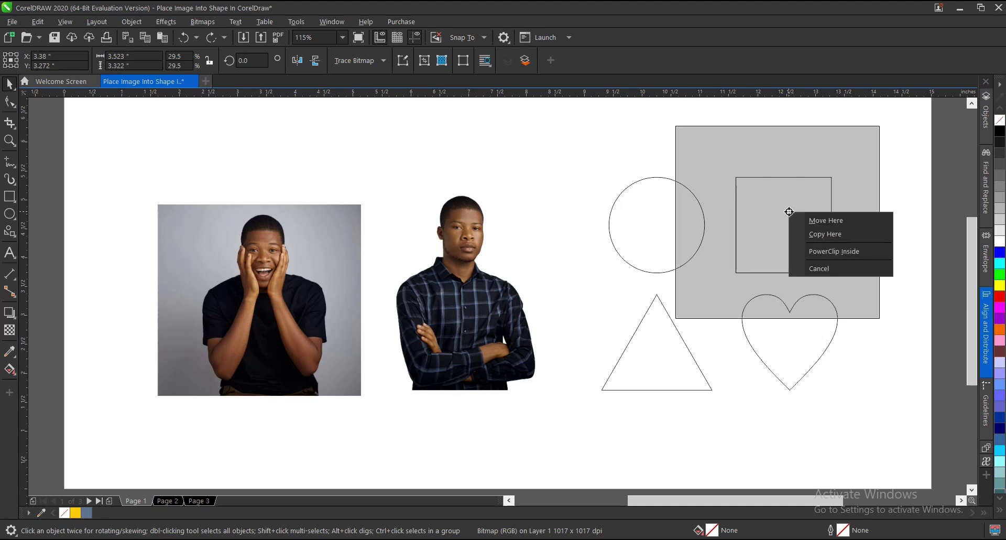
left_click(818, 251)
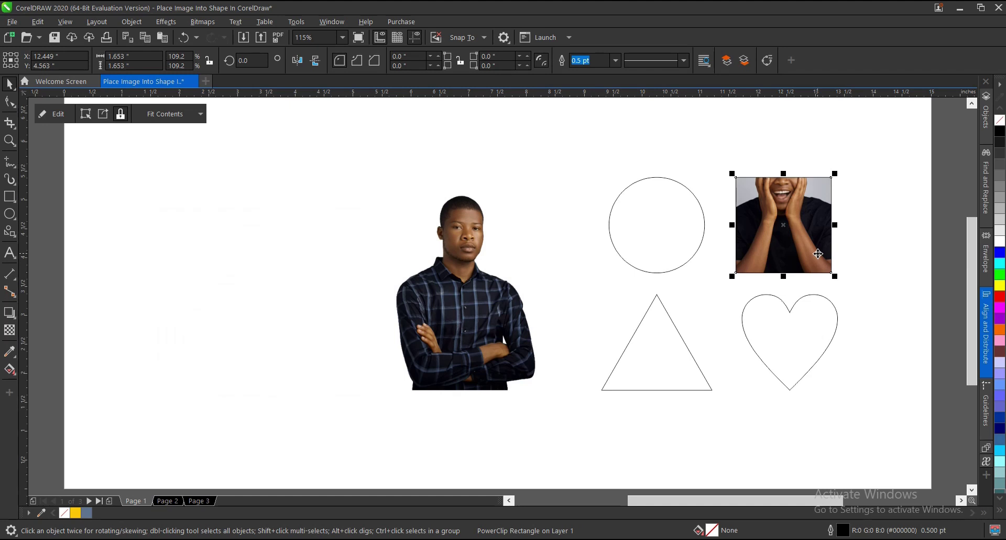
left_click(873, 262)
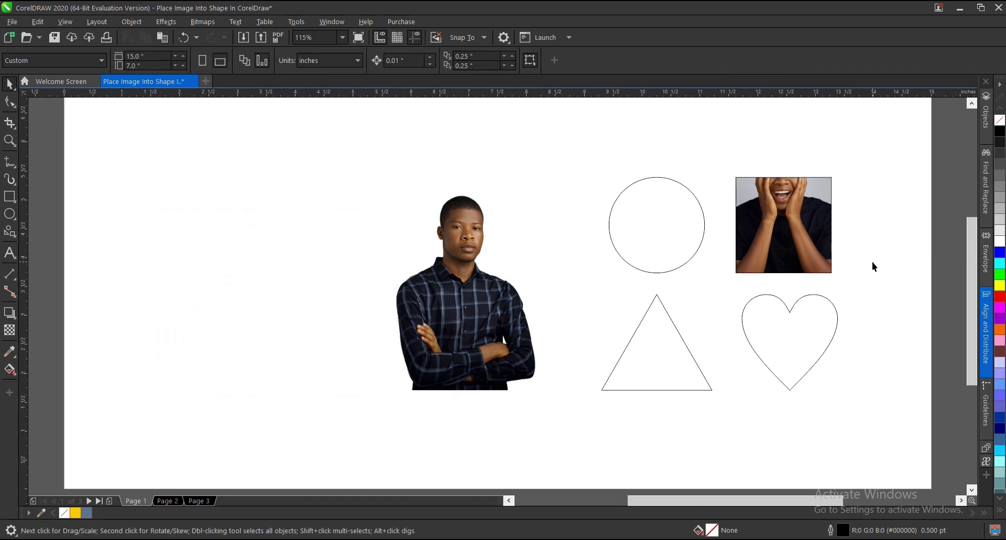
key("ctrl+z")
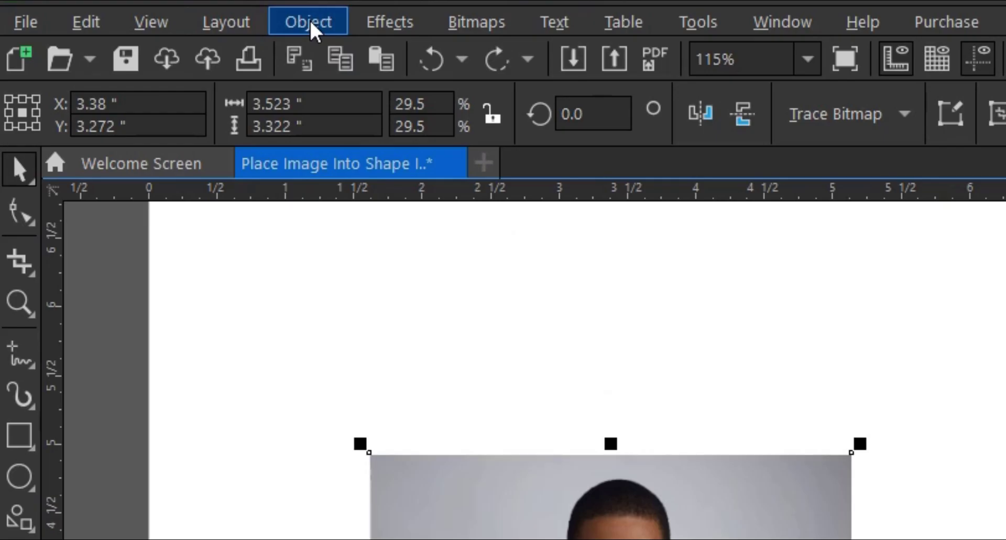
Place the grey-background photo inside the triangle as a PowerClip frame, and undo the placement.
left_click(310, 21)
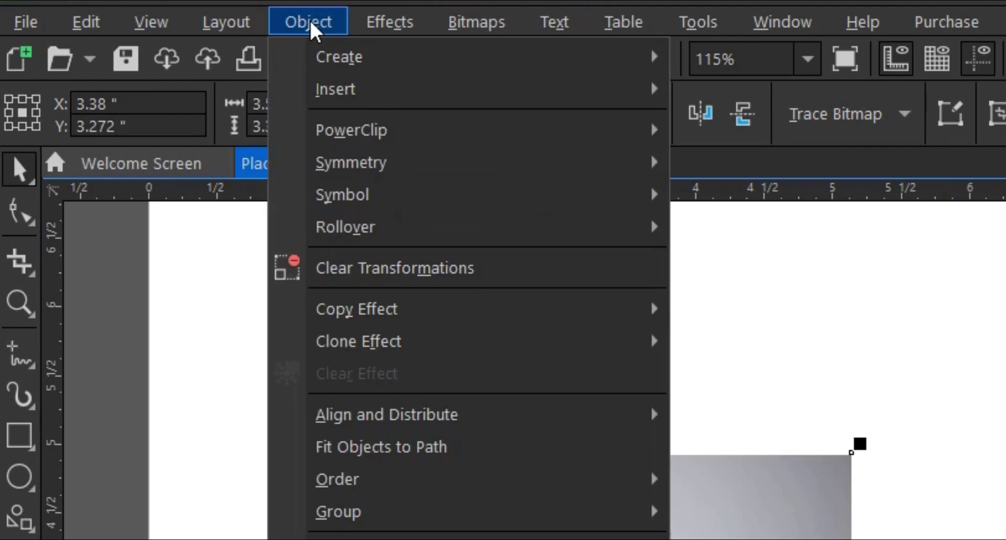
mouse_move(346, 144)
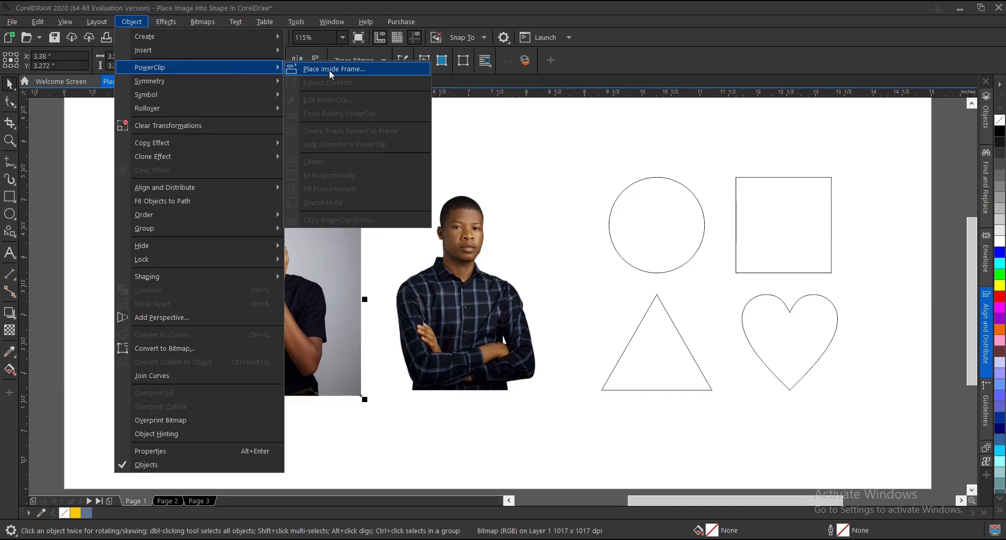
left_click(330, 69)
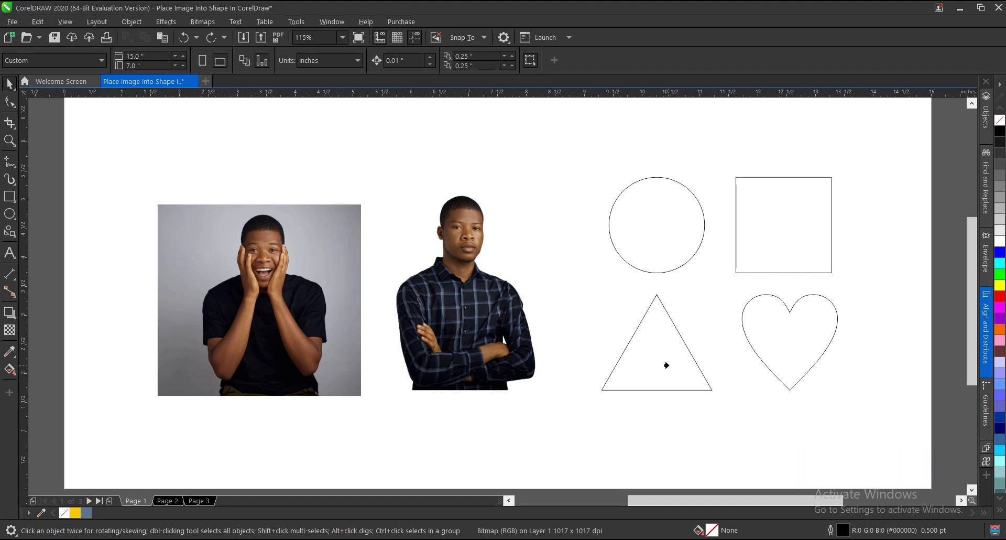
left_click(667, 365)
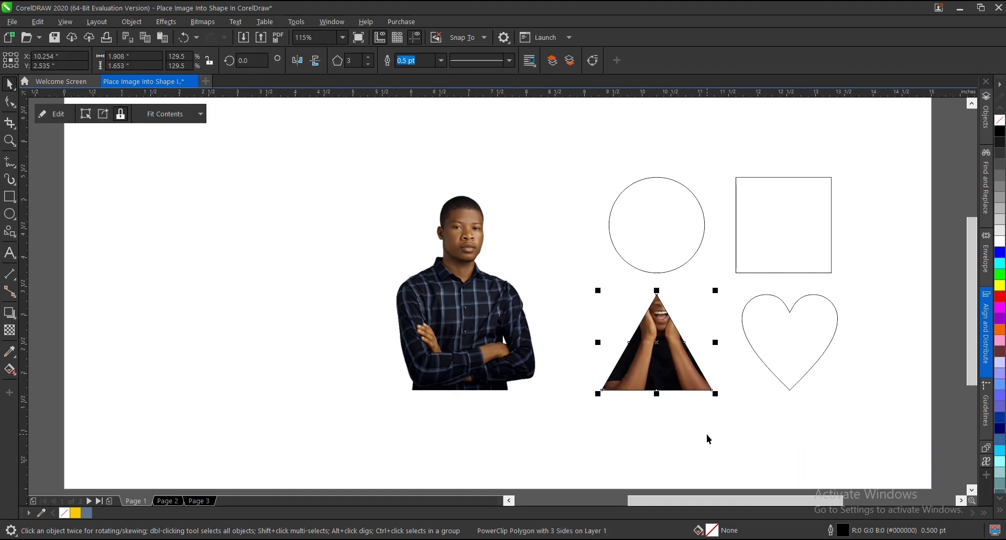
key("ctrl+z")
left_click(707, 434)
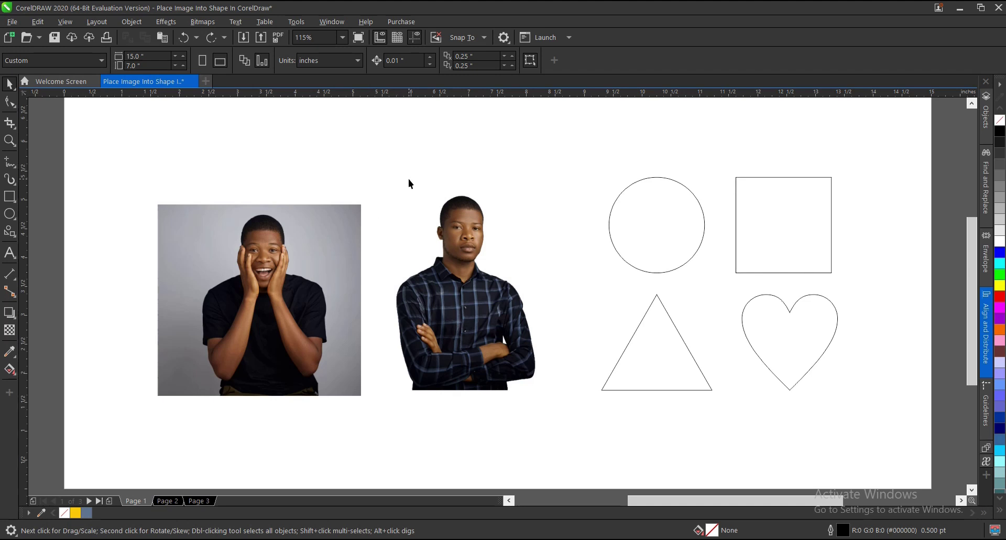
PowerClip the cutout photo of the man in the checked shirt inside the circle.
left_click(469, 223)
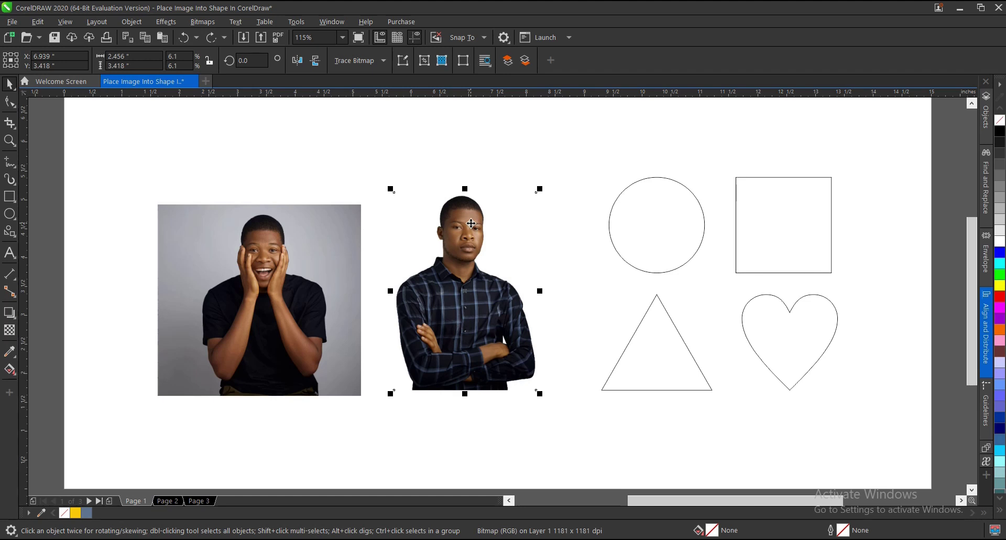
right_click(472, 223)
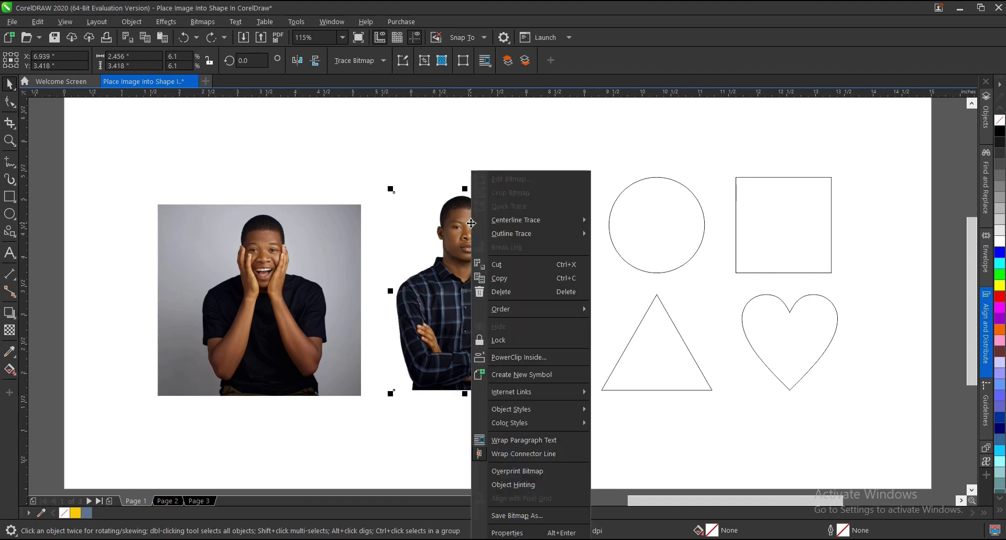
left_click(548, 357)
left_click(656, 236)
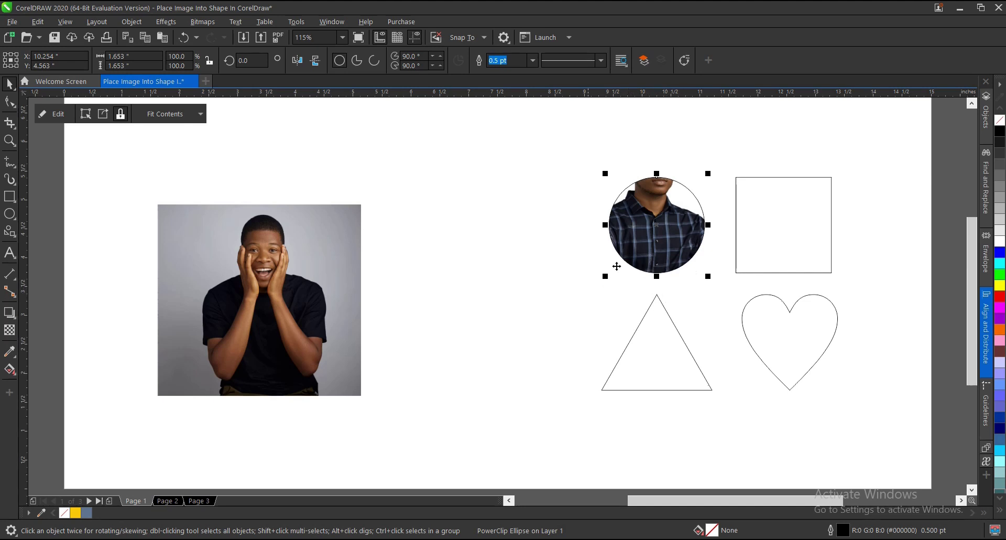
Edit the circle's PowerClip contents, scaling the cutout to about 1.7 × 2.37 inches and positioning its head and shoulders within the circle.
left_click(52, 114)
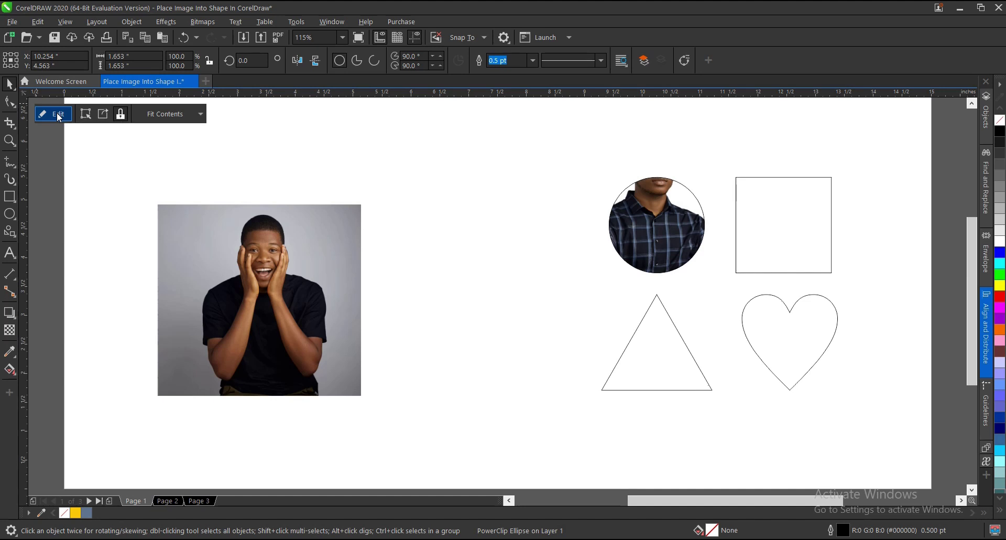
left_click(587, 225)
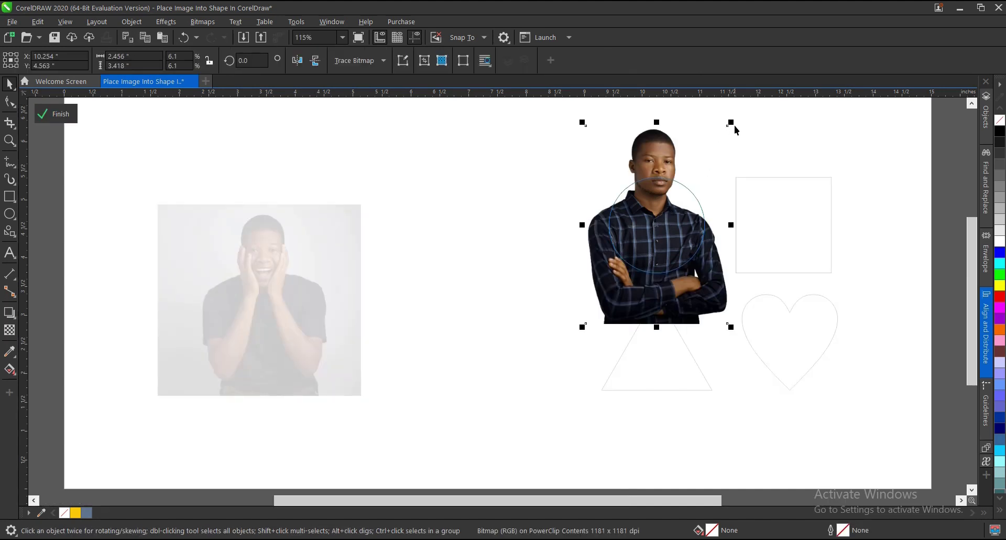
left_click_drag(732, 122, 720, 155)
left_click_drag(666, 216, 672, 224)
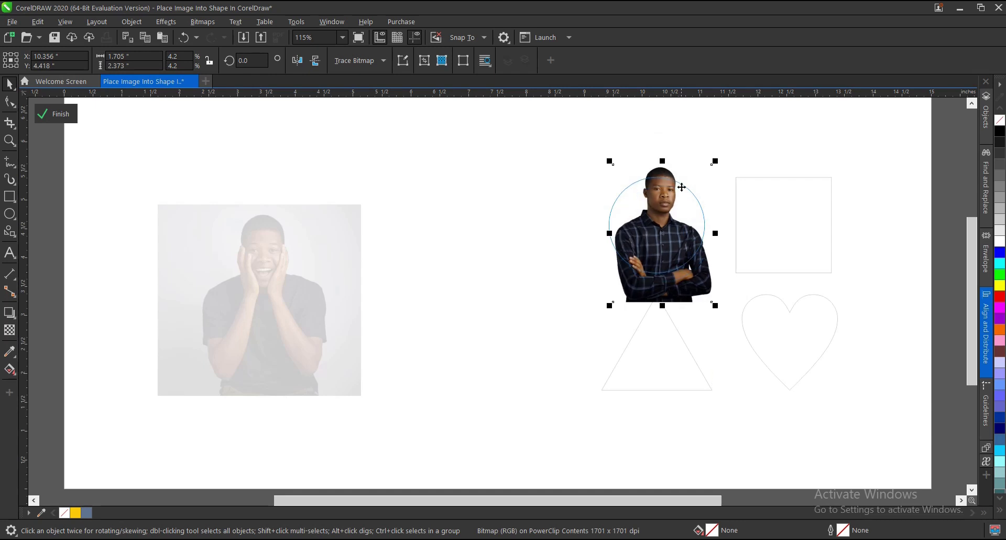
scroll(680, 183, "up", 2)
left_click_drag(643, 185, 633, 219)
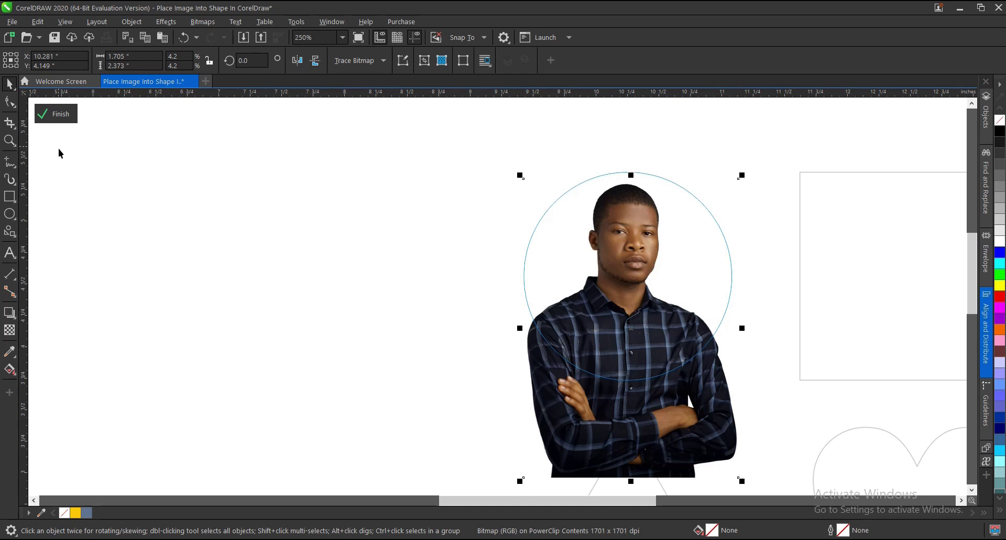
left_click(63, 113)
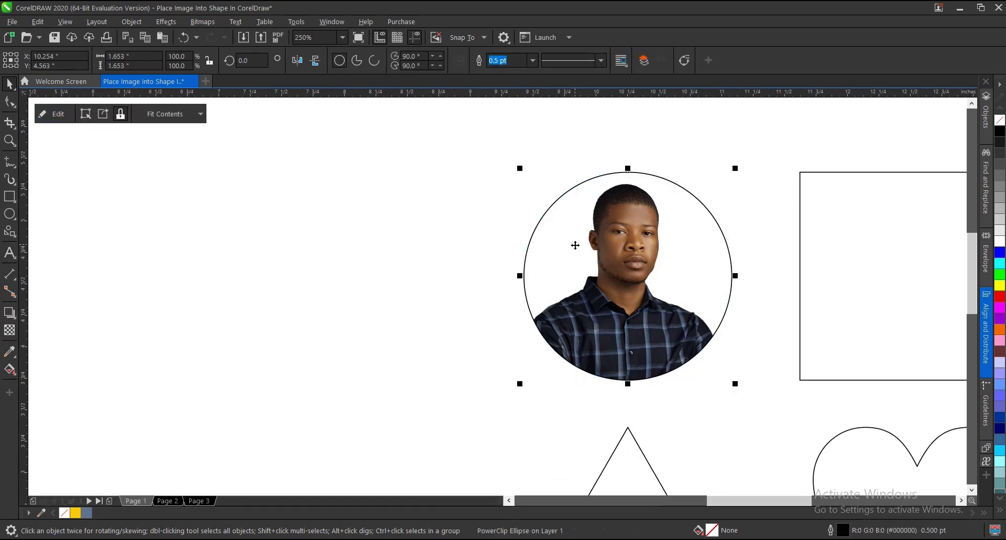
Try moving and resizing the clipped cutout directly within the circle without entering PowerClip editing, and undo the changes.
scroll(518, 247, "down", 2)
scroll(590, 247, "up", 2)
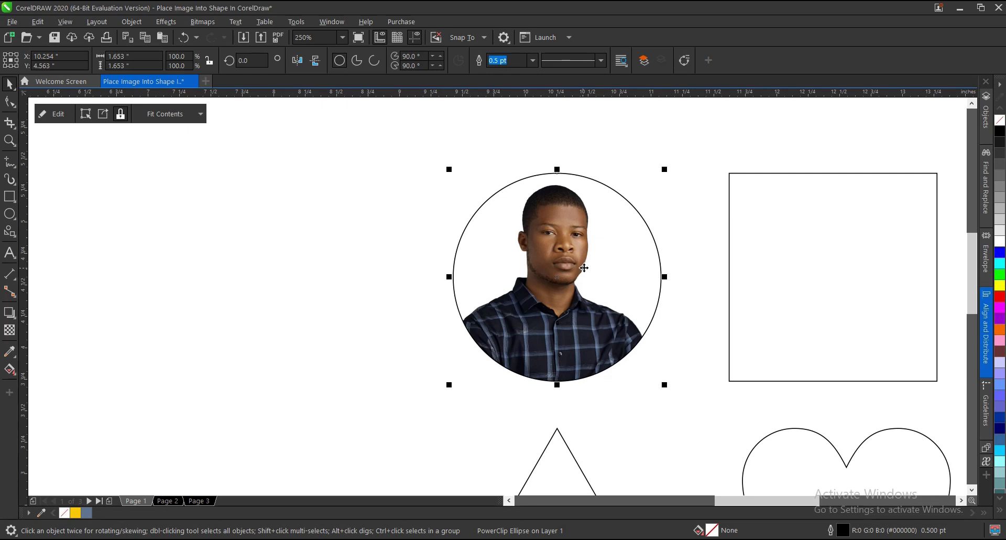
left_click(566, 272, "ctrl")
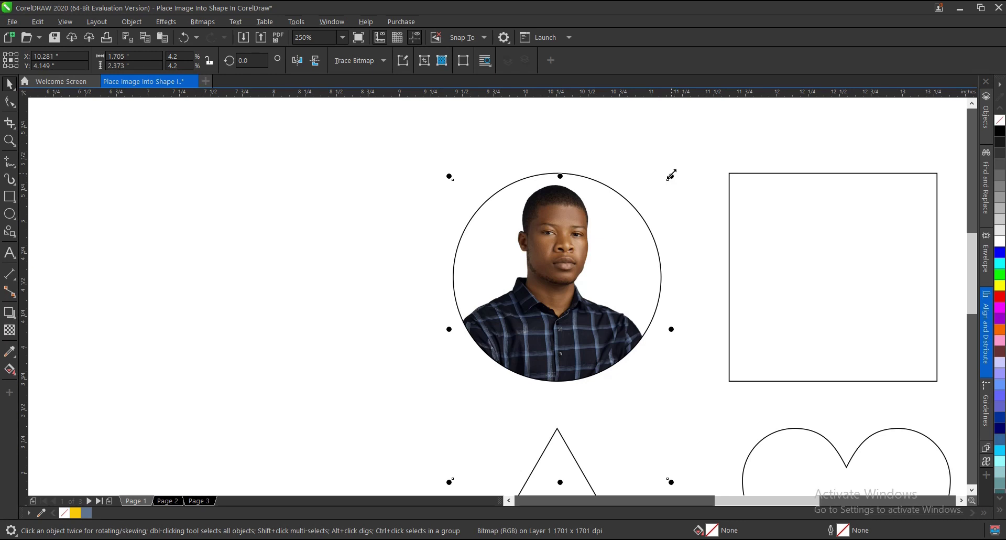
left_click(564, 304)
mouse_move(563, 304)
left_mouse_down()
mouse_move(508, 259)
mouse_move(557, 287)
left_mouse_up()
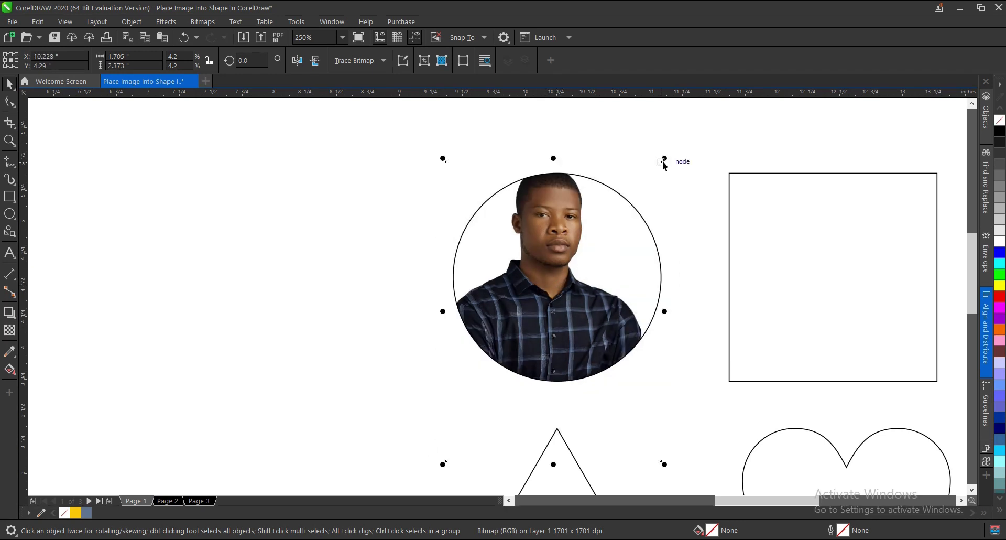
left_click_drag(663, 161, 659, 178)
key("ctrl+z")
left_click(684, 224)
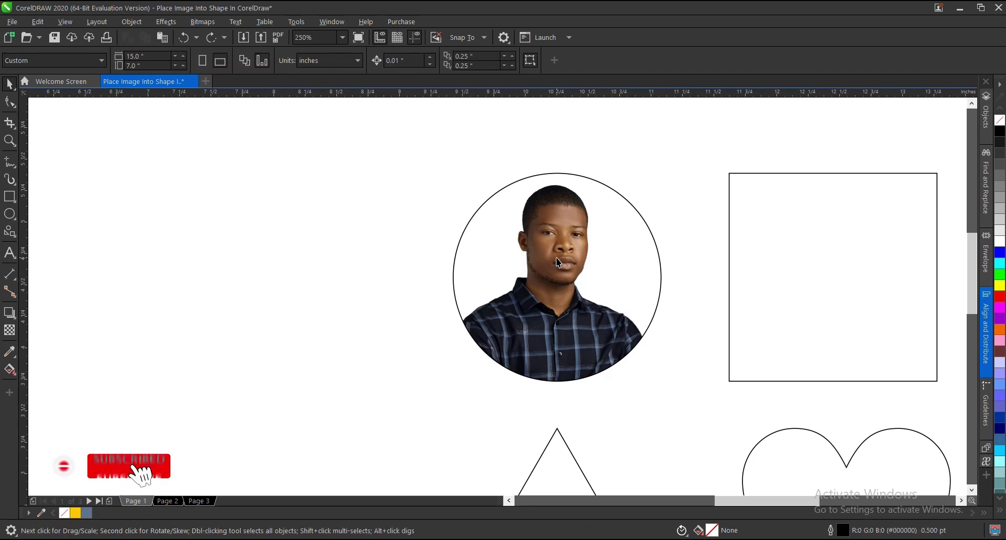
left_click(570, 264)
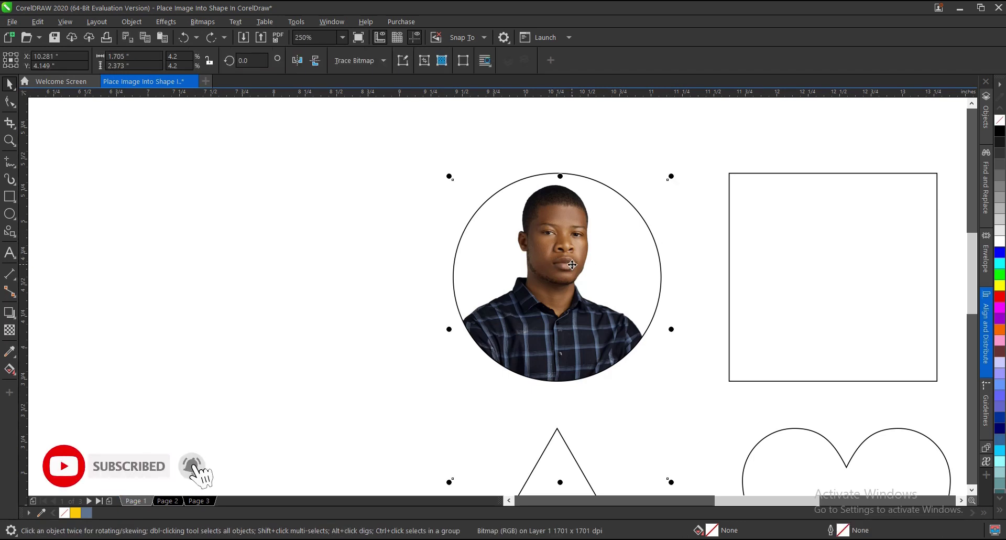
left_click(666, 253)
scroll(542, 243, "down", 2)
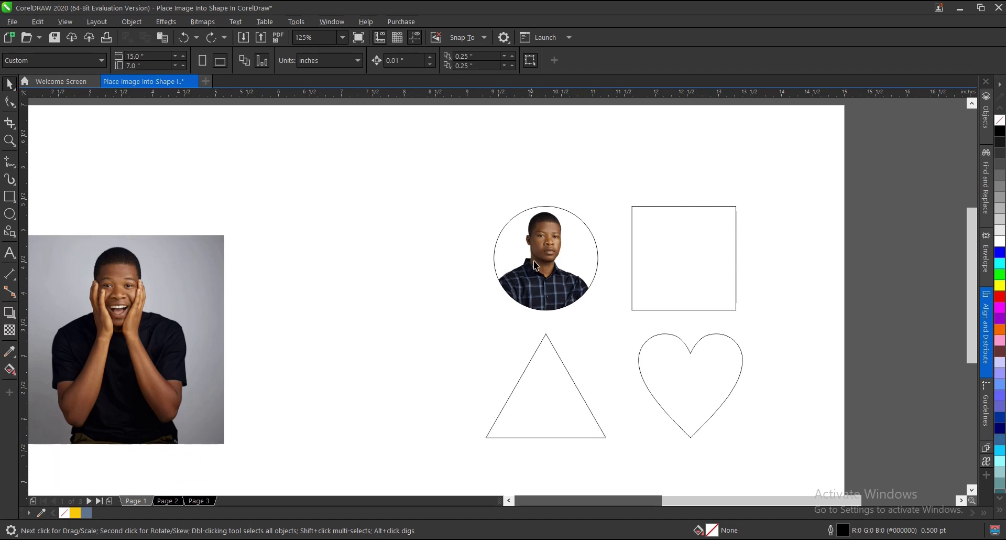
Compare selecting the circle frame with selecting the clipped photo inside it.
left_click(577, 228)
scroll(578, 228, "up", 2)
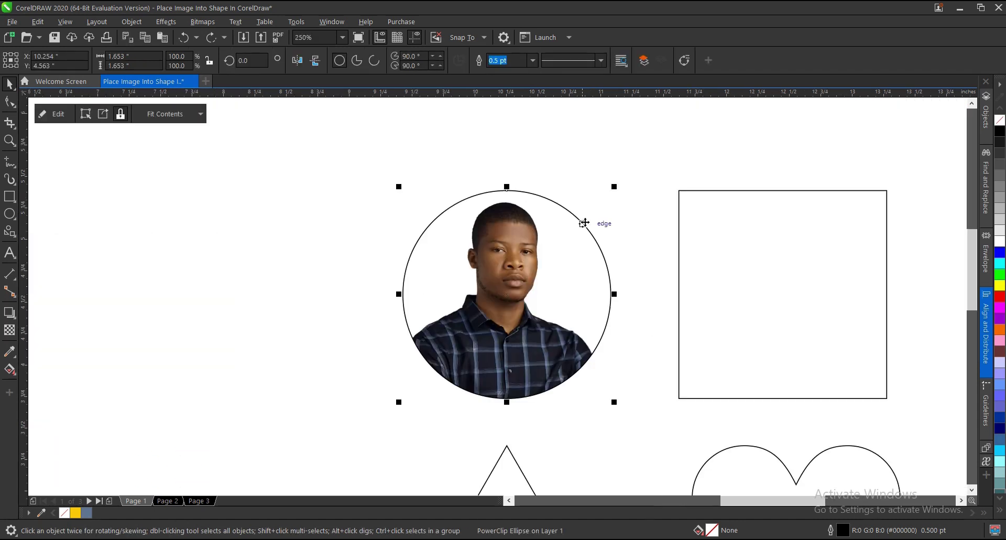
left_click(638, 249)
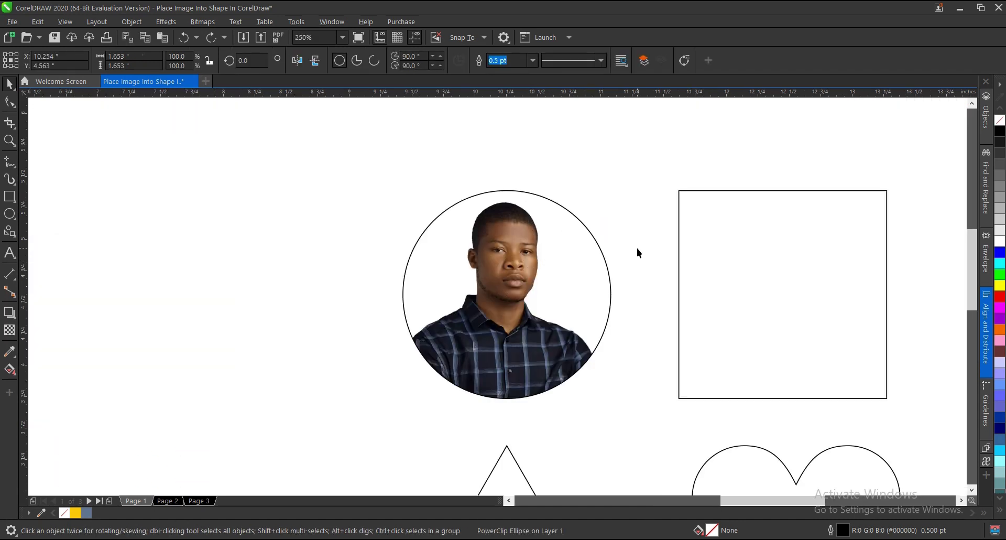
left_click(517, 283)
left_click(517, 283, "ctrl")
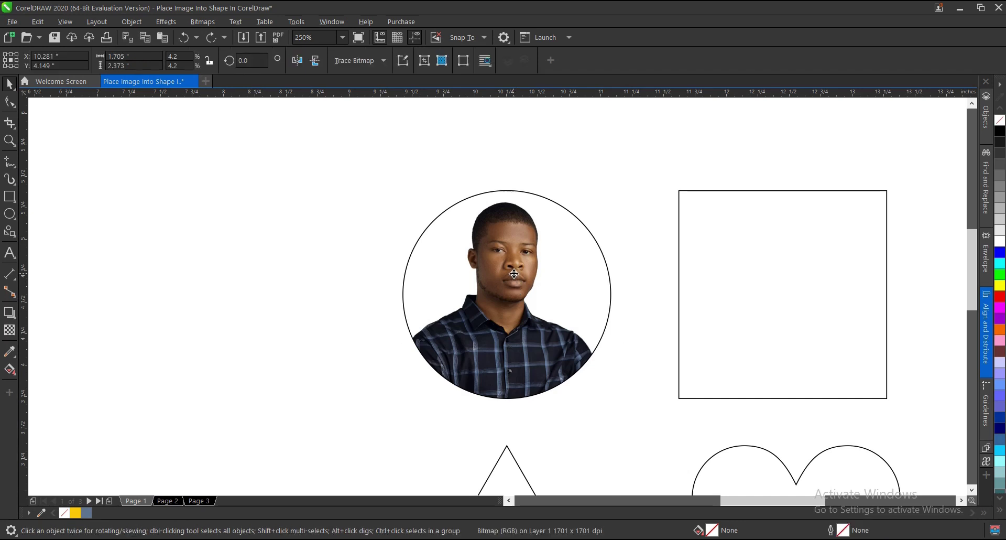
left_click(517, 283)
left_click(600, 260)
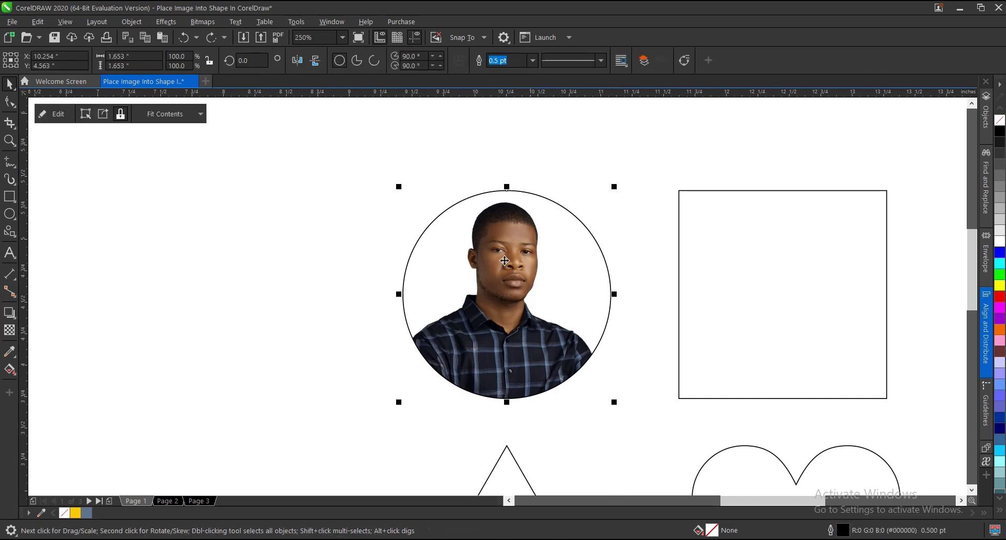
Edit the circle's PowerClip contents, moving the cutout to about X 10.356, Y 4.465 inches so the head rises above the circle.
left_click(66, 116)
left_click(529, 303)
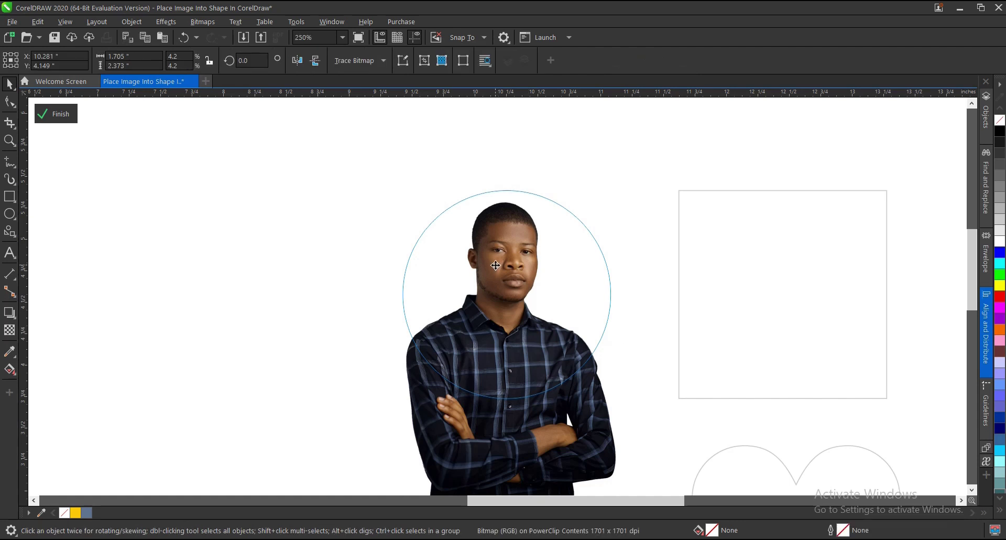
left_click_drag(502, 250, 502, 212)
scroll(505, 187, "up", 2)
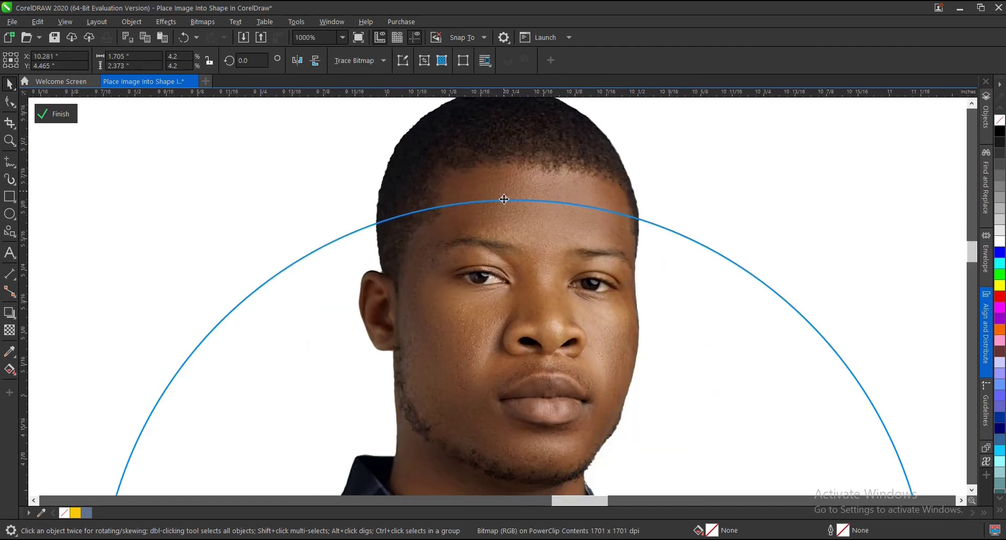
scroll(506, 195, "up", 2)
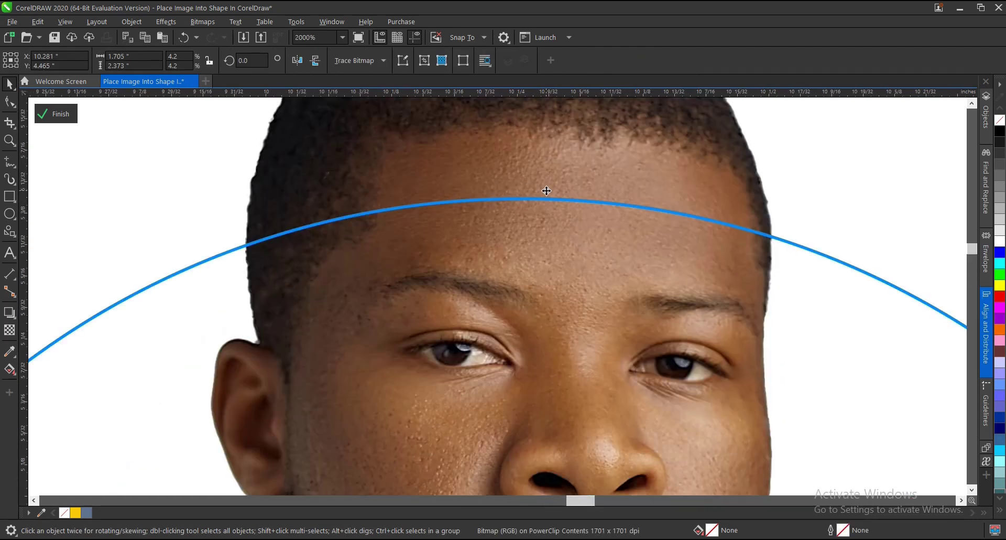
scroll(545, 190, "down", 5)
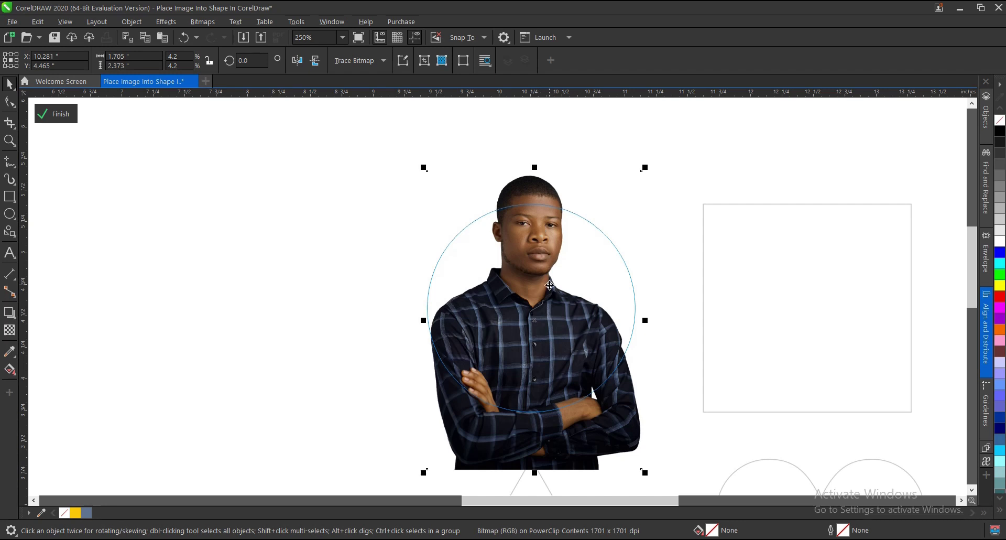
left_click_drag(547, 285, 557, 286)
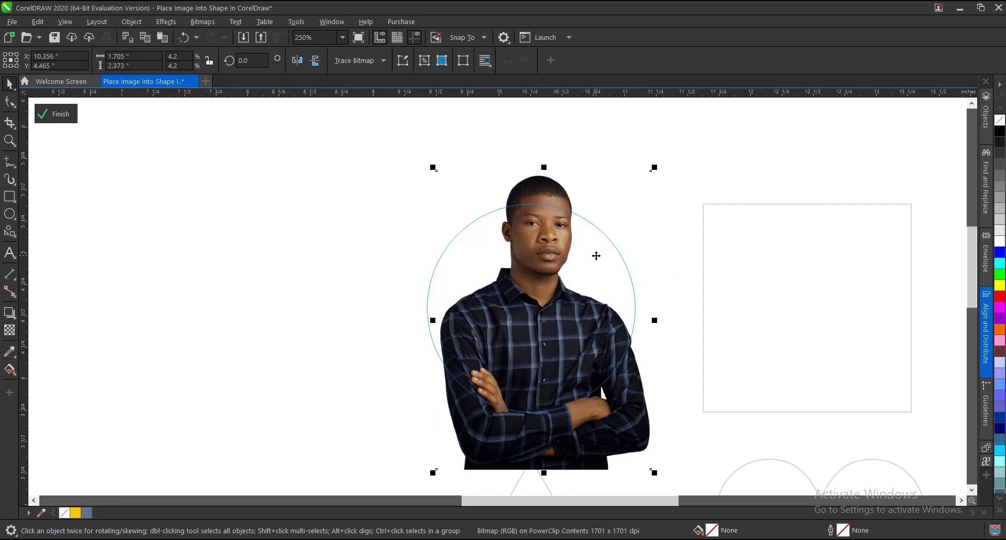
Copy the cutout, finish editing the PowerClip, and paste the copy in place over the circle.
right_click(551, 313)
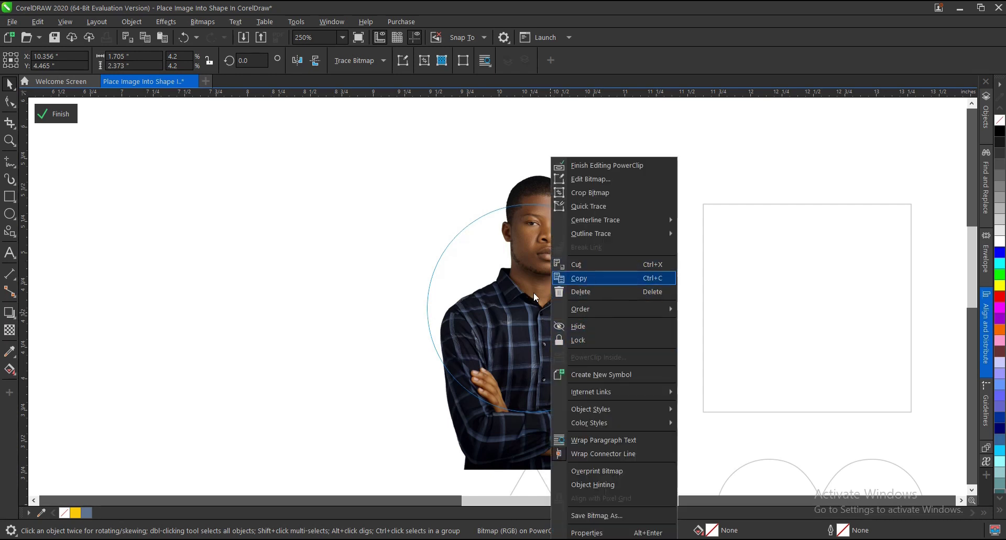
left_click(389, 304)
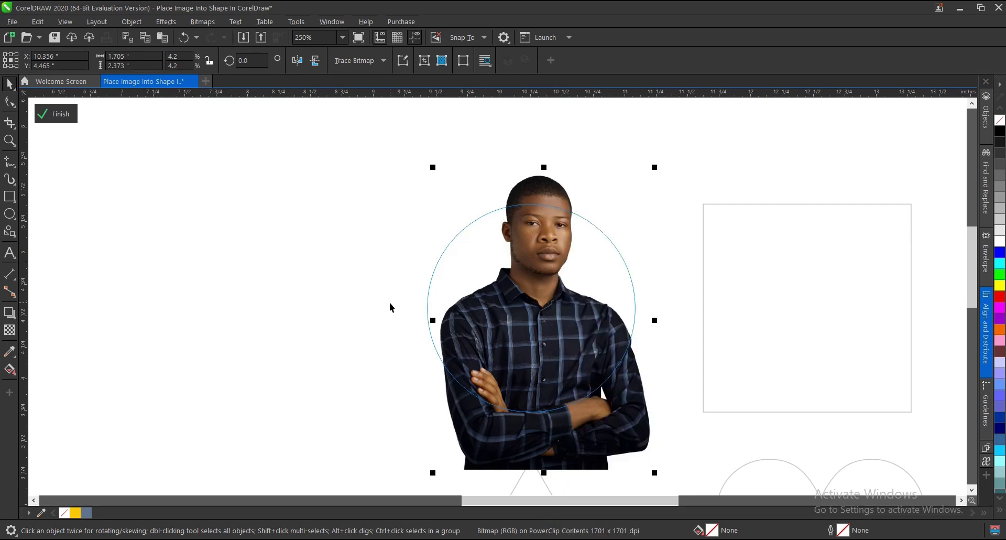
left_click(389, 303)
left_click(639, 254)
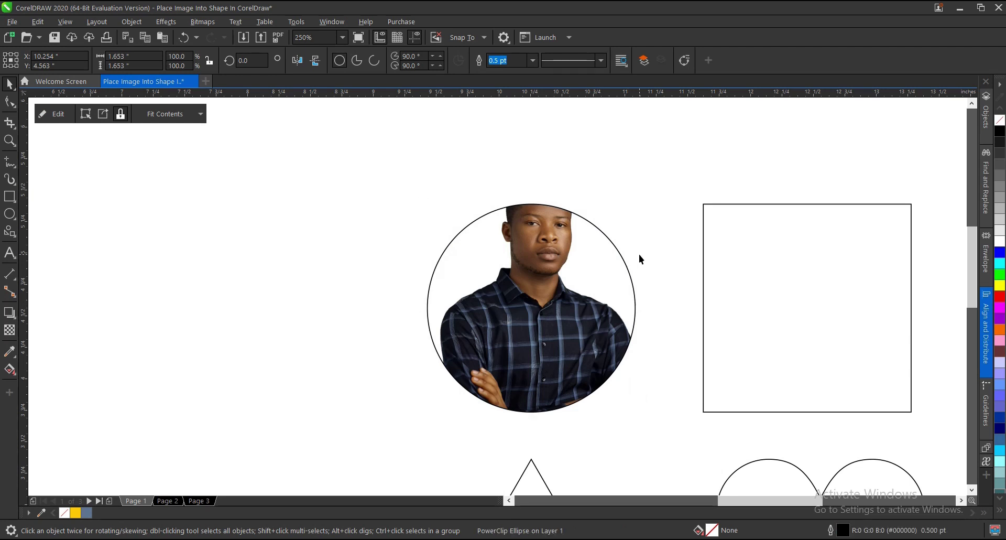
key("ctrl+z")
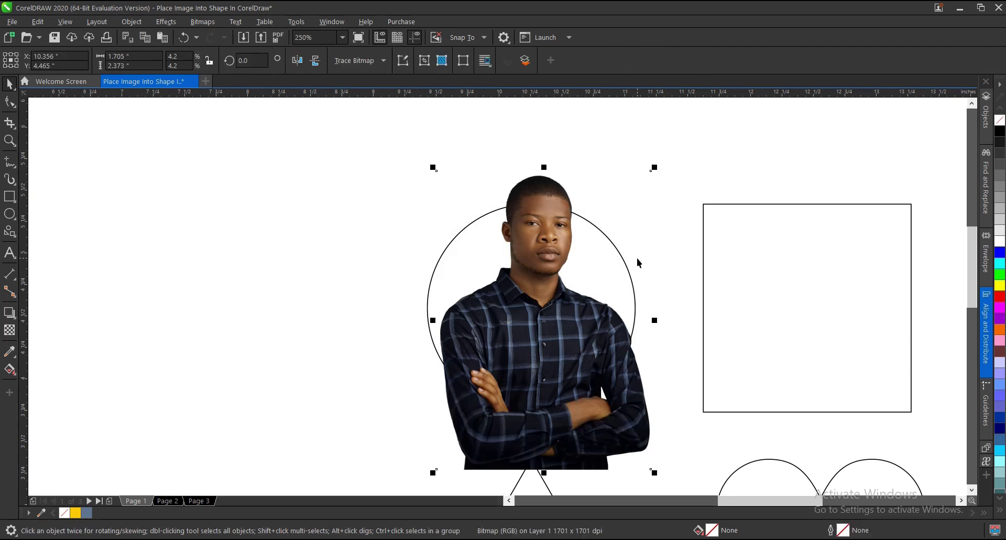
Crop the pasted cutout with the Shape tool by raising its two lower nodes to about the shirt collar.
left_click(10, 102)
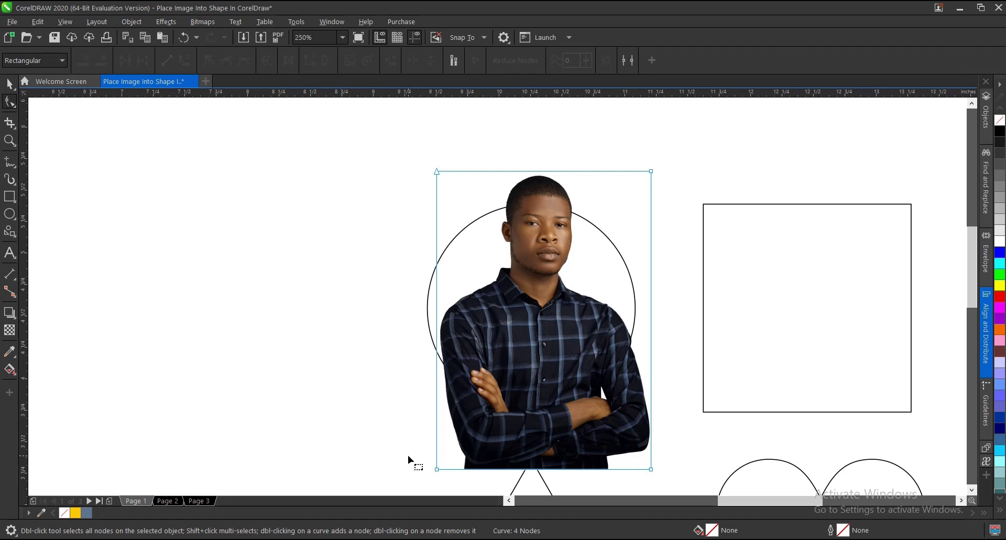
left_click_drag(408, 455, 641, 304)
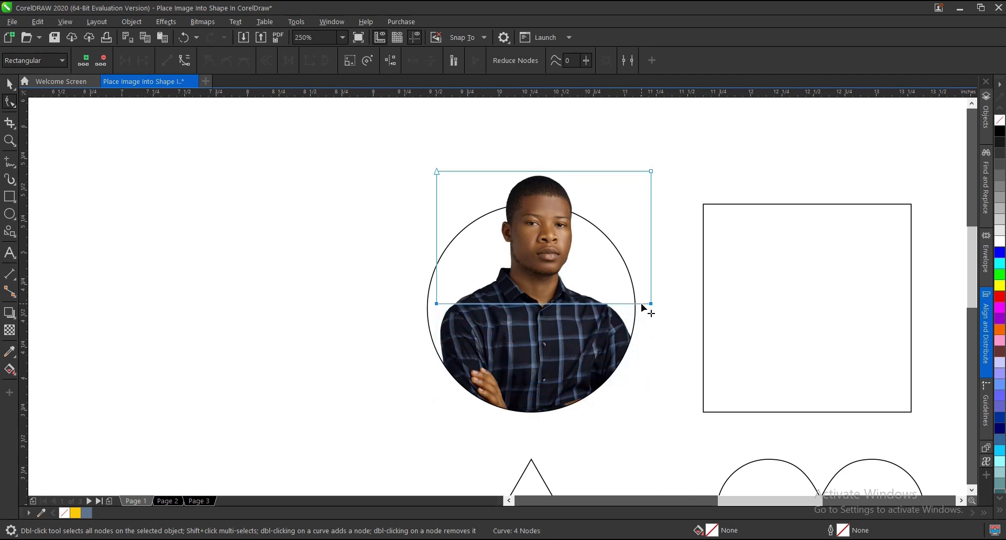
key("space")
left_click(636, 402)
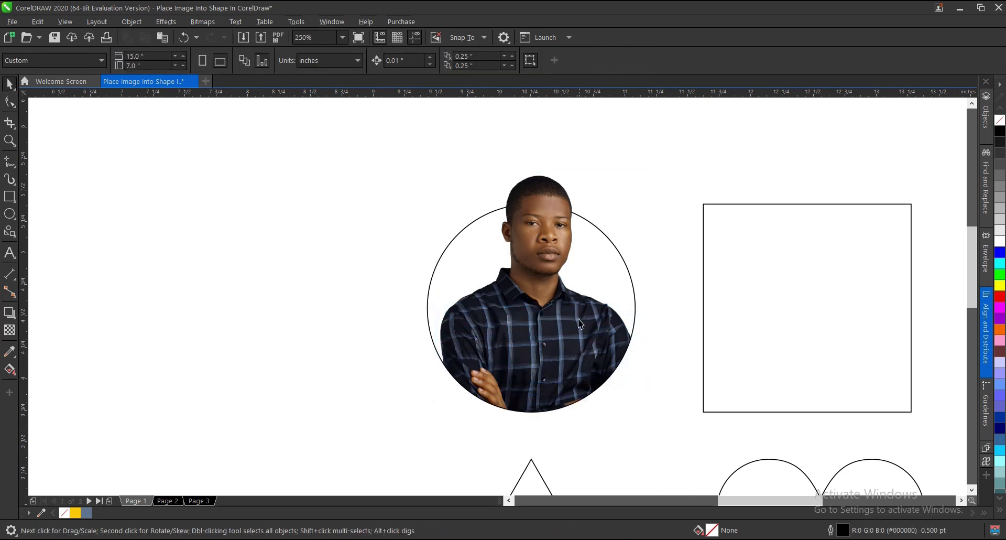
Place a duplicate of the circle PowerClip left of the original, centred at about X 7.804, Y 4.813 inches.
scroll(538, 239, "down", 1)
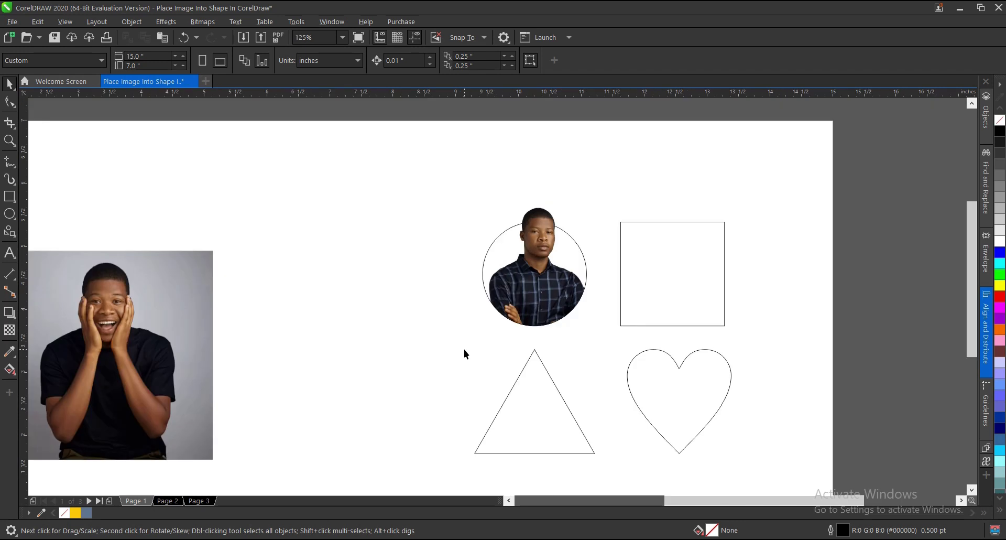
left_click(515, 317)
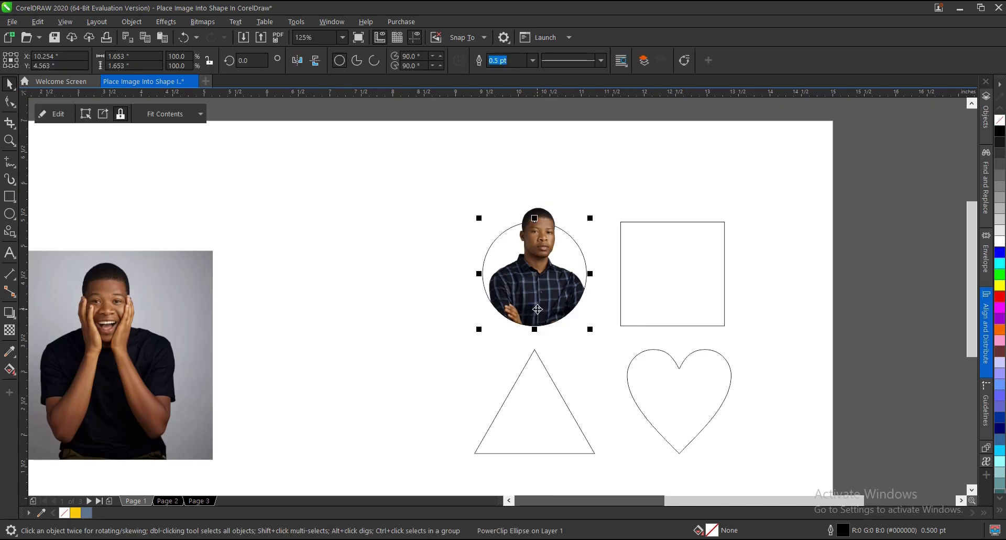
left_click_drag(538, 310, 409, 287)
scroll(355, 241, "up", 1)
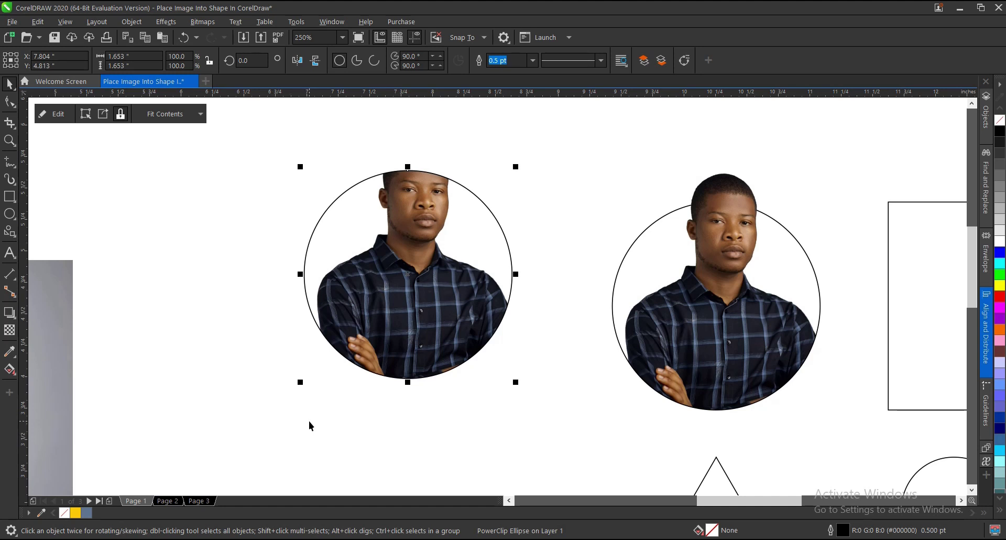
Move the clipped photo directly within the duplicate circle to about X 7.898, Y 4.389 inches, so the whole head fits inside.
left_click(375, 343, "ctrl")
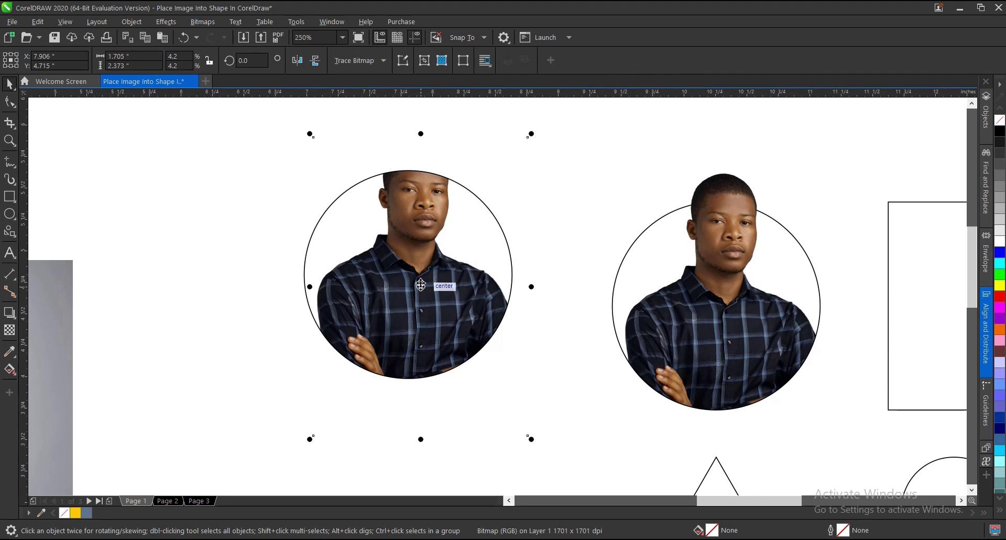
left_click_drag(421, 284, 416, 313)
left_click_drag(426, 266, 429, 272)
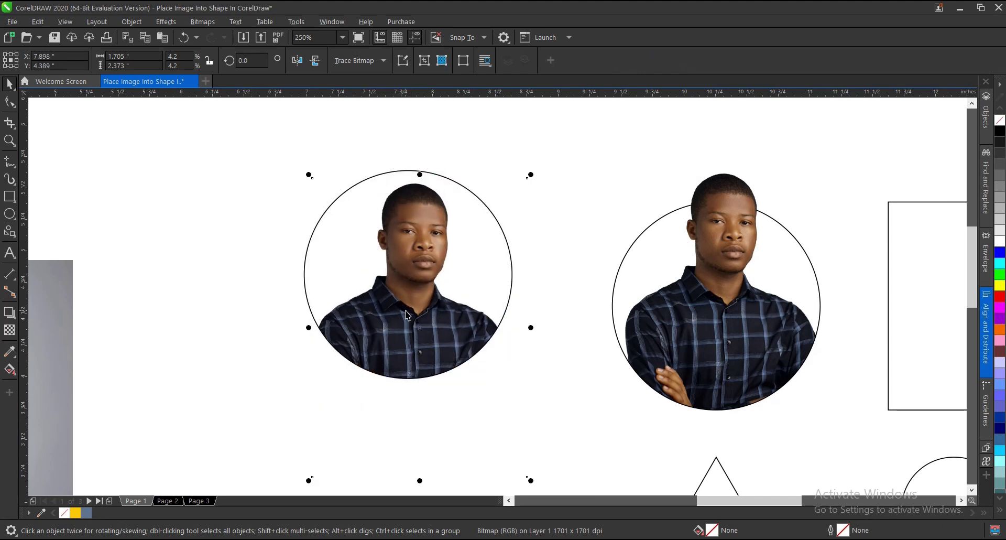
left_click(529, 375)
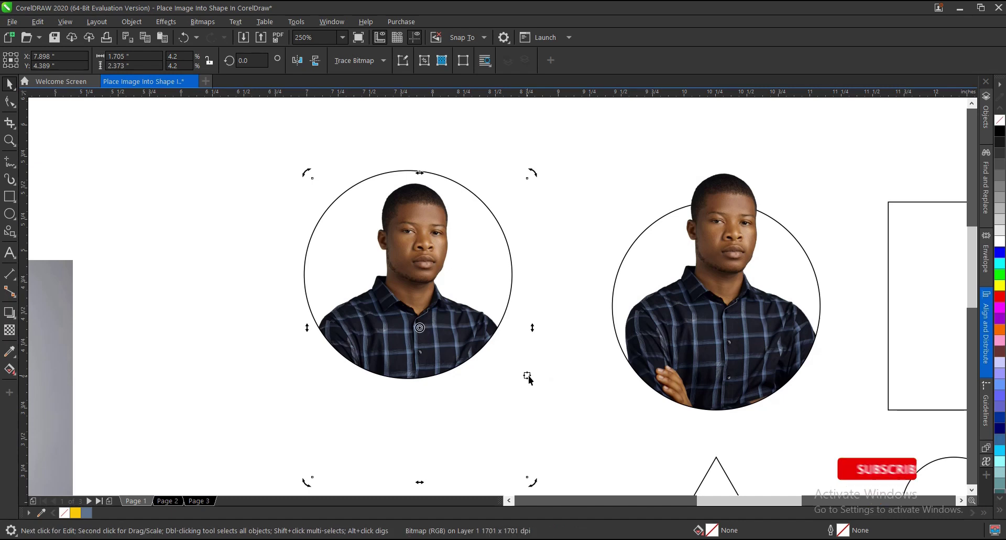
left_click(604, 389)
Copy the clipped photo out of the duplicate circle and place the unclipped copy left of it, at about X 5.815 inches.
left_click(495, 304, "ctrl")
scroll(496, 305, "down", 3)
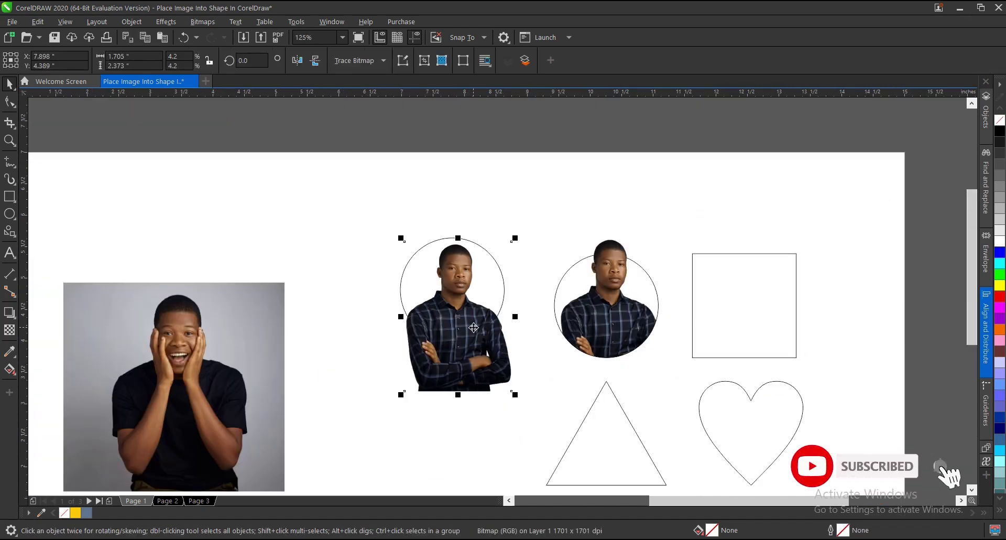
left_click_drag(473, 314, 341, 313)
scroll(342, 314, "up", 3)
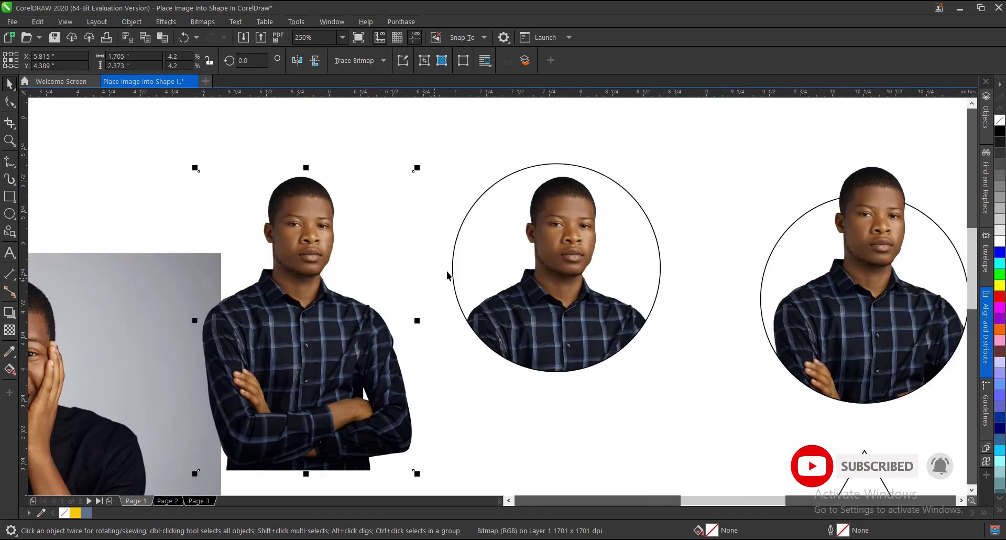
Replace the duplicate circle's contents with the grey-background photo, try repositioning it in PowerClip editing, and undo the replacement.
scroll(449, 269, "down", 3)
left_click(227, 346)
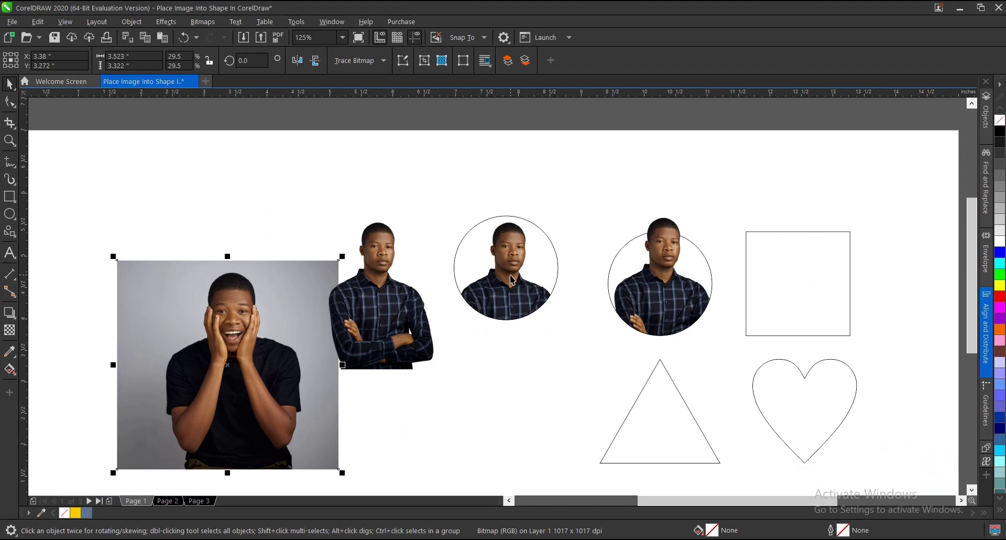
scroll(511, 275, "up", 3)
scroll(511, 275, "down", 3)
left_click_drag(258, 361, 504, 290)
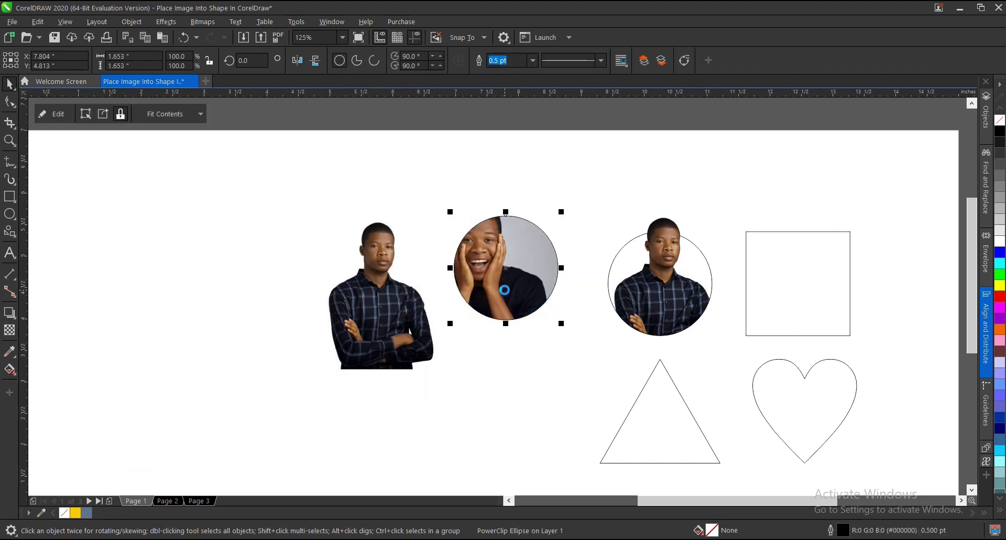
left_click(57, 113)
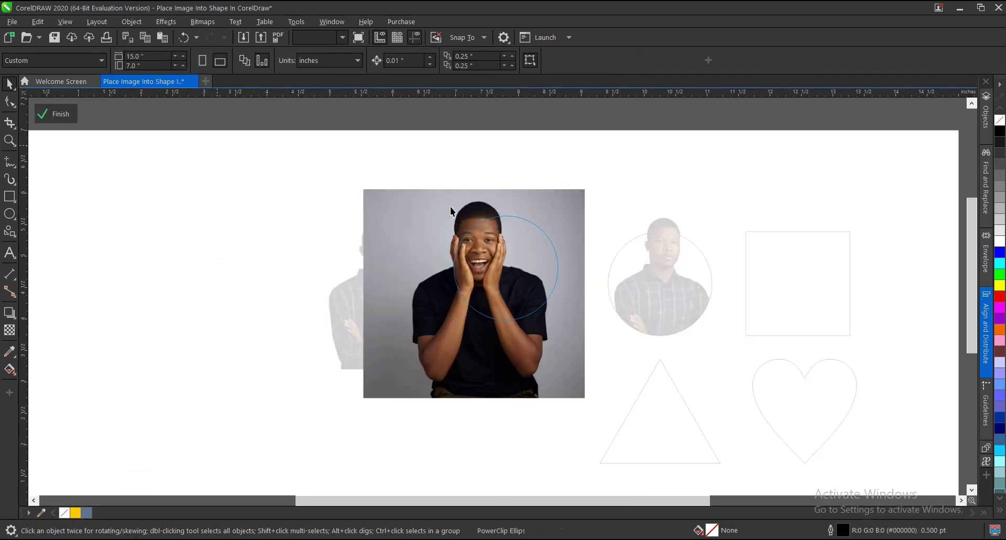
mouse_move(489, 260)
left_mouse_down()
mouse_move(350, 286)
mouse_move(480, 272)
left_mouse_up()
key("ctrl+z")
key("ctrl+z")
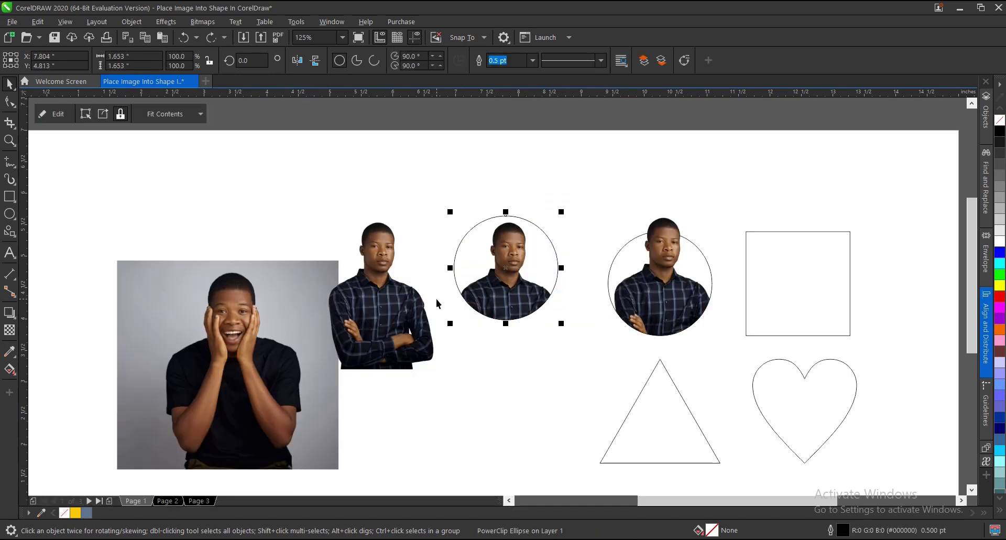
left_click(442, 425)
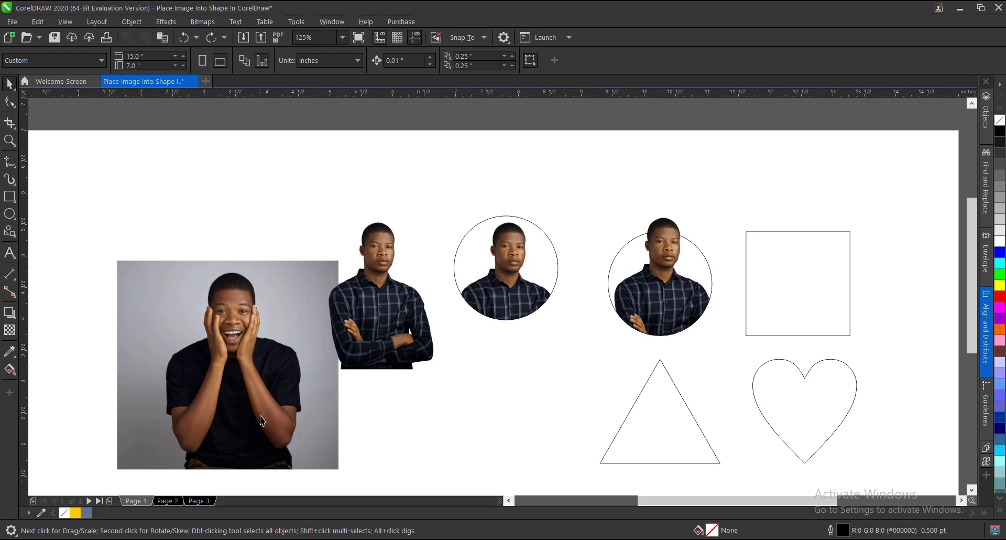
Add the grey-background photo to the duplicate circle's existing contents, separate the two photos in PowerClip editing, and undo the changes.
left_click(269, 391)
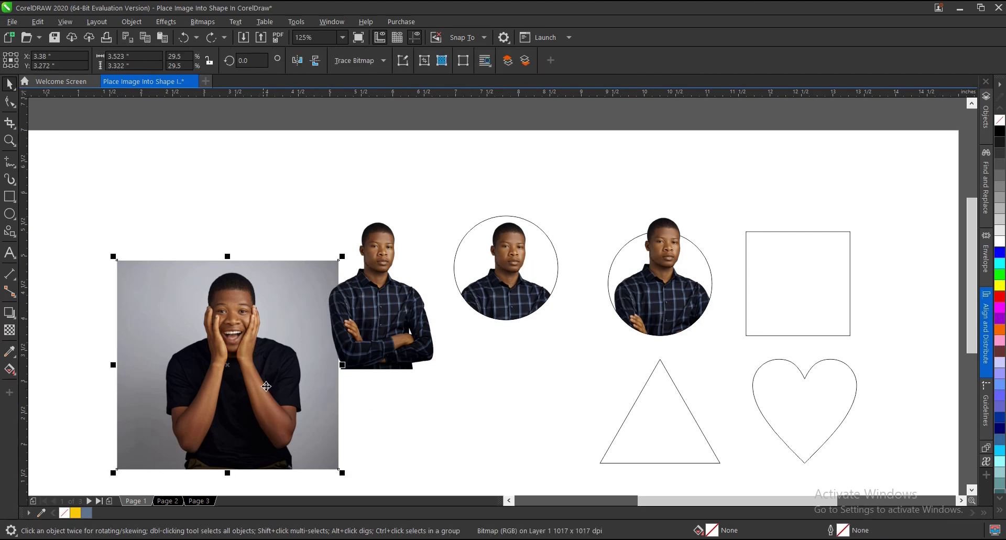
left_click_drag(248, 390, 502, 298)
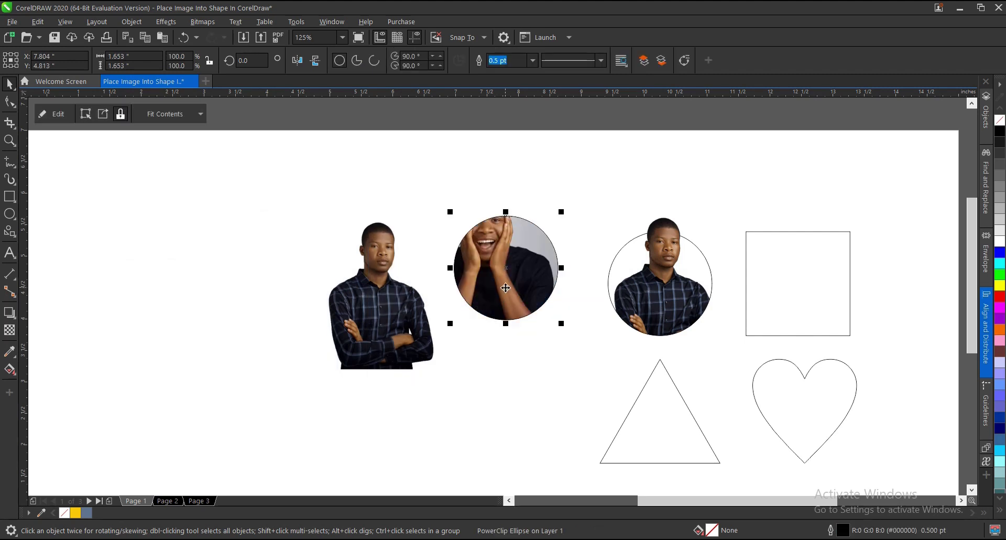
double_click(506, 288)
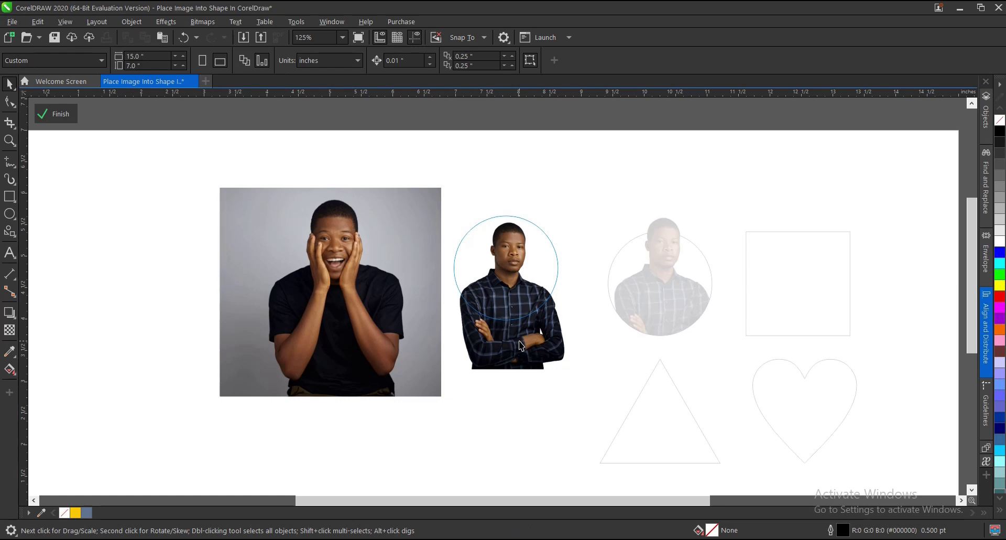
key("ctrl+z")
key("ctrl+z")
key("ctrl+z")
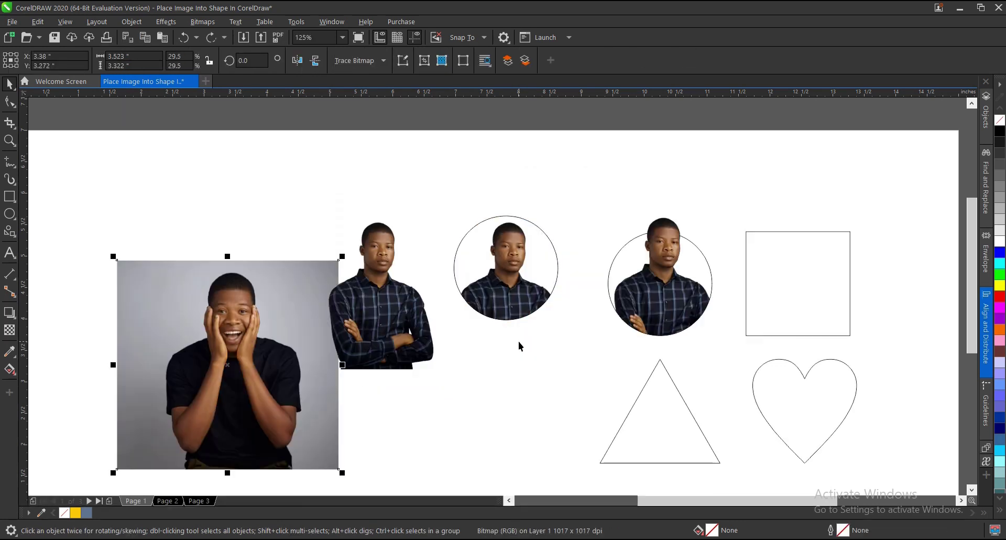
left_click(510, 348)
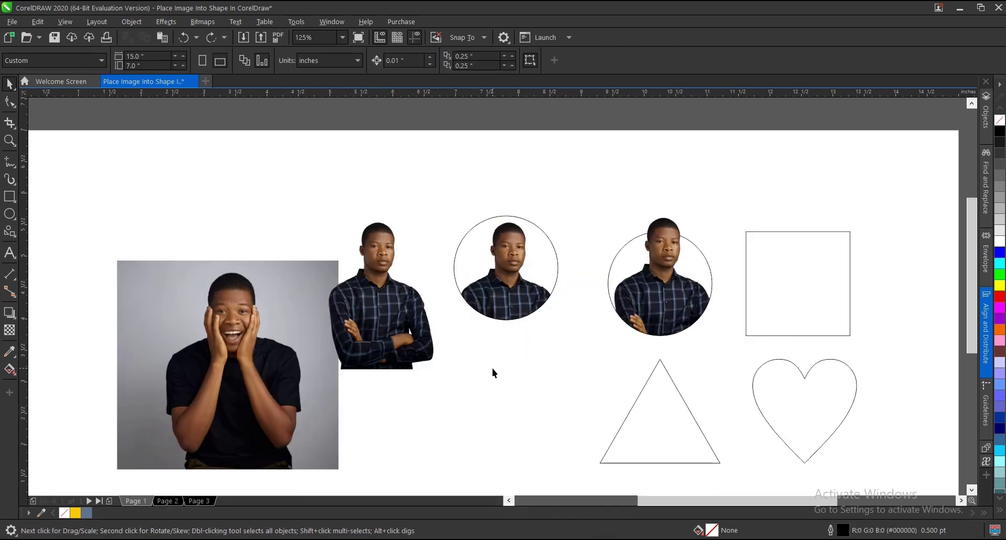